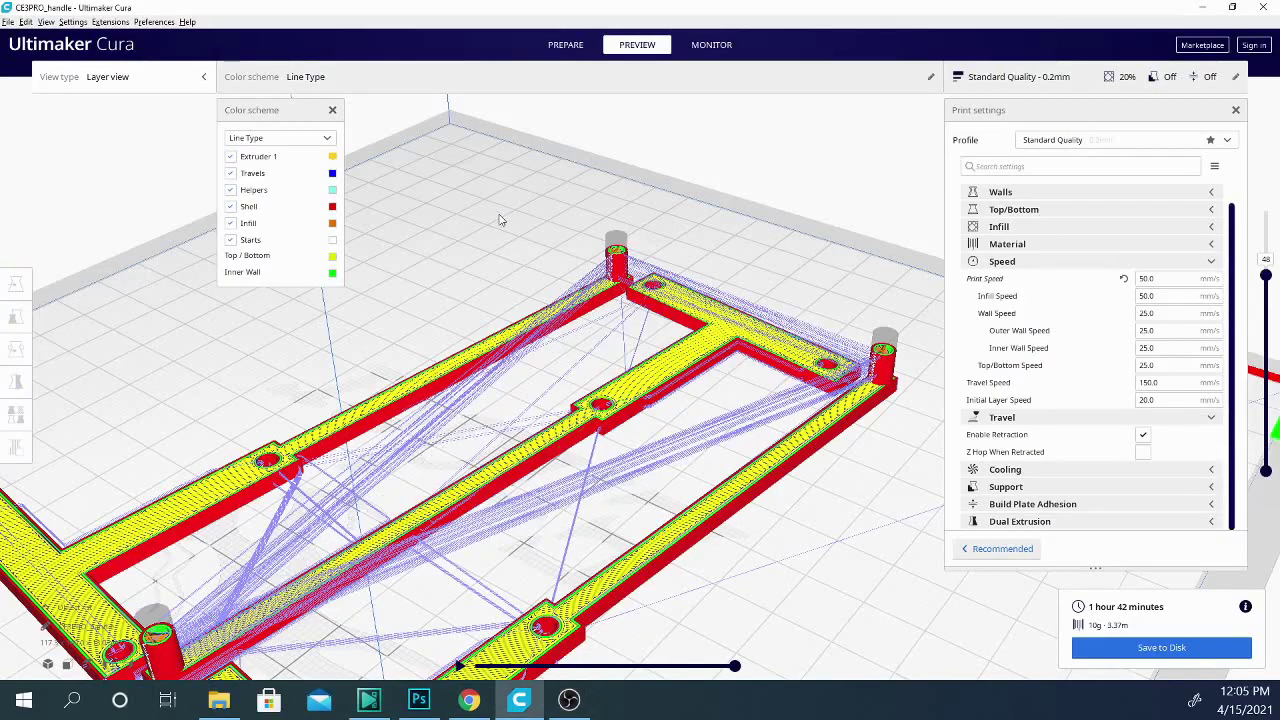
Orbit the handle's layer view and uncheck Travels in the Color scheme legend.
{"action": "right_click_drag", "start_coordinate": [393, 264], "coordinate": [498, 172]}
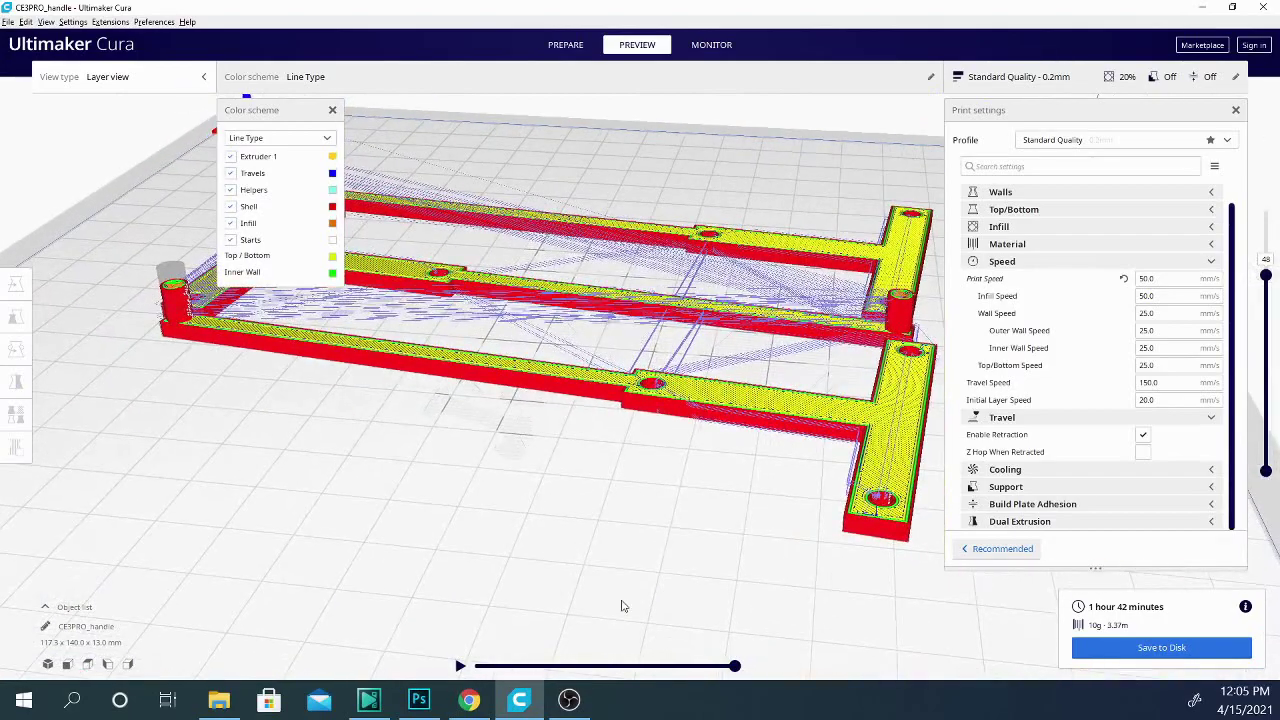
{"action": "right_click_drag", "start_coordinate": [621, 606], "coordinate": [500, 592]}
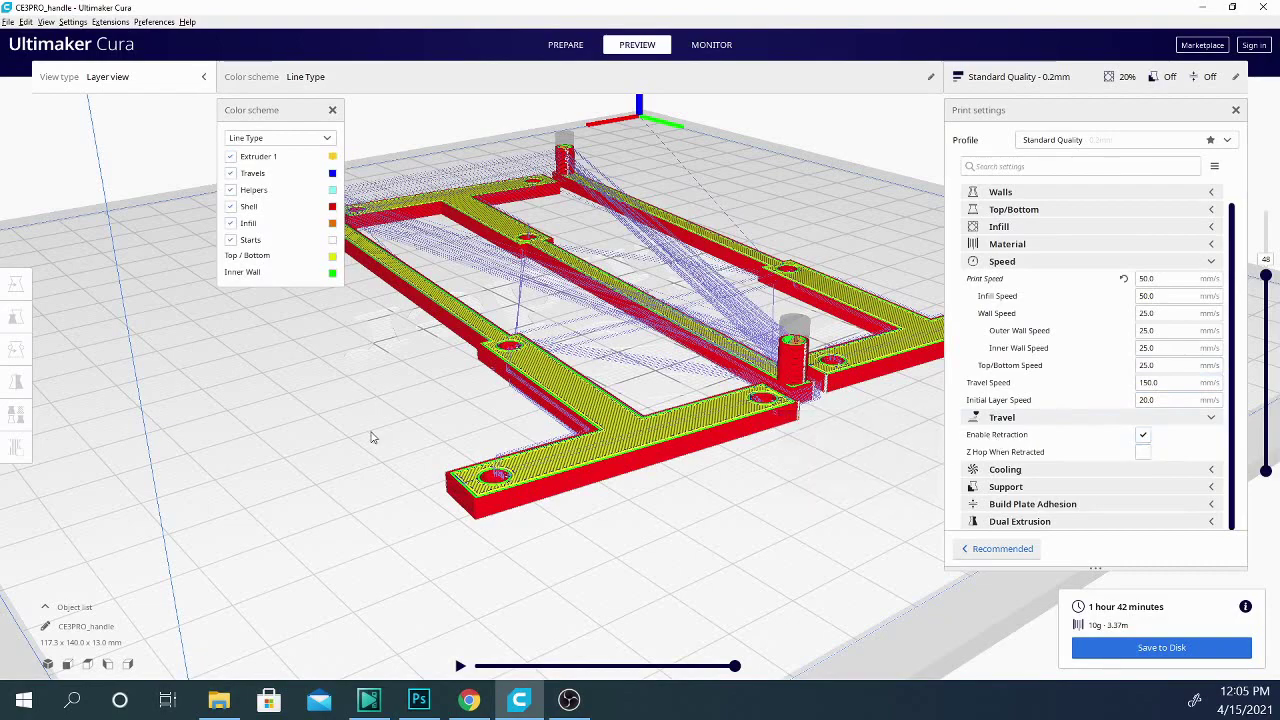
{"action": "right_click_drag", "start_coordinate": [370, 437], "coordinate": [569, 477]}
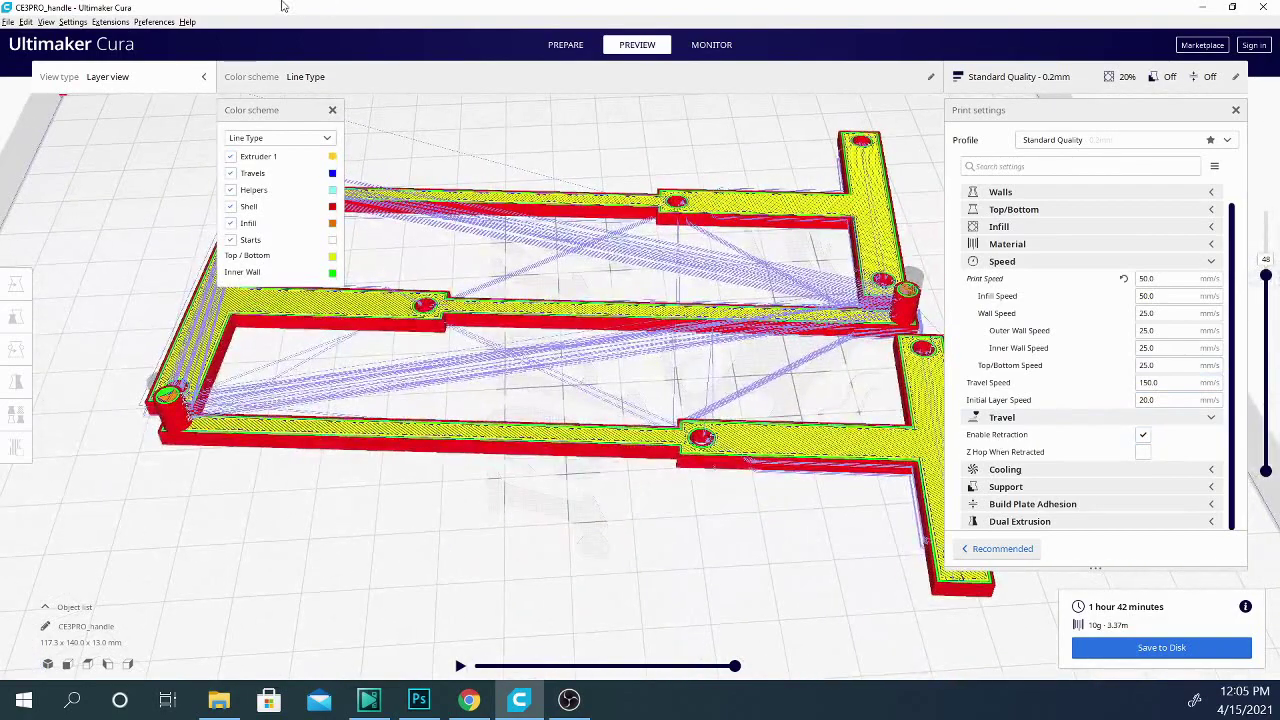
{"action": "left_click", "coordinate": [231, 176]}
{"action": "right_click_drag", "start_coordinate": [249, 503], "coordinate": [382, 445]}
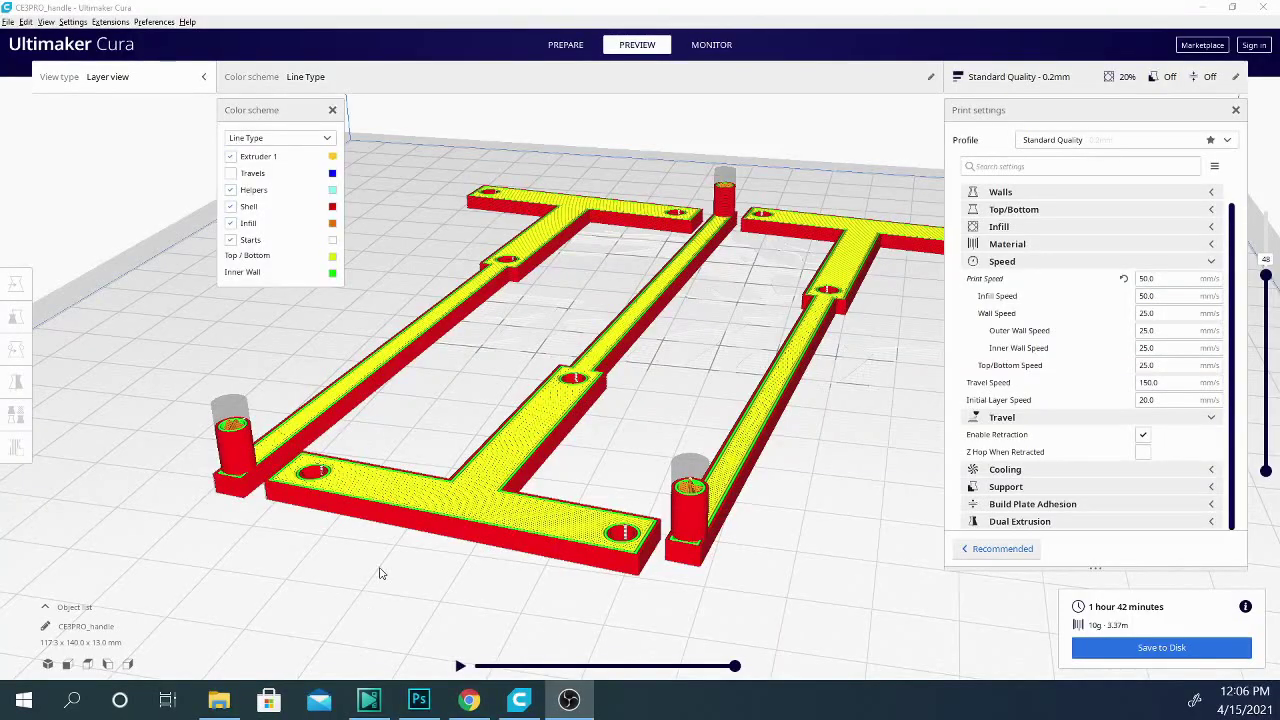
{"action": "right_click_drag", "start_coordinate": [393, 571], "coordinate": [202, 563]}
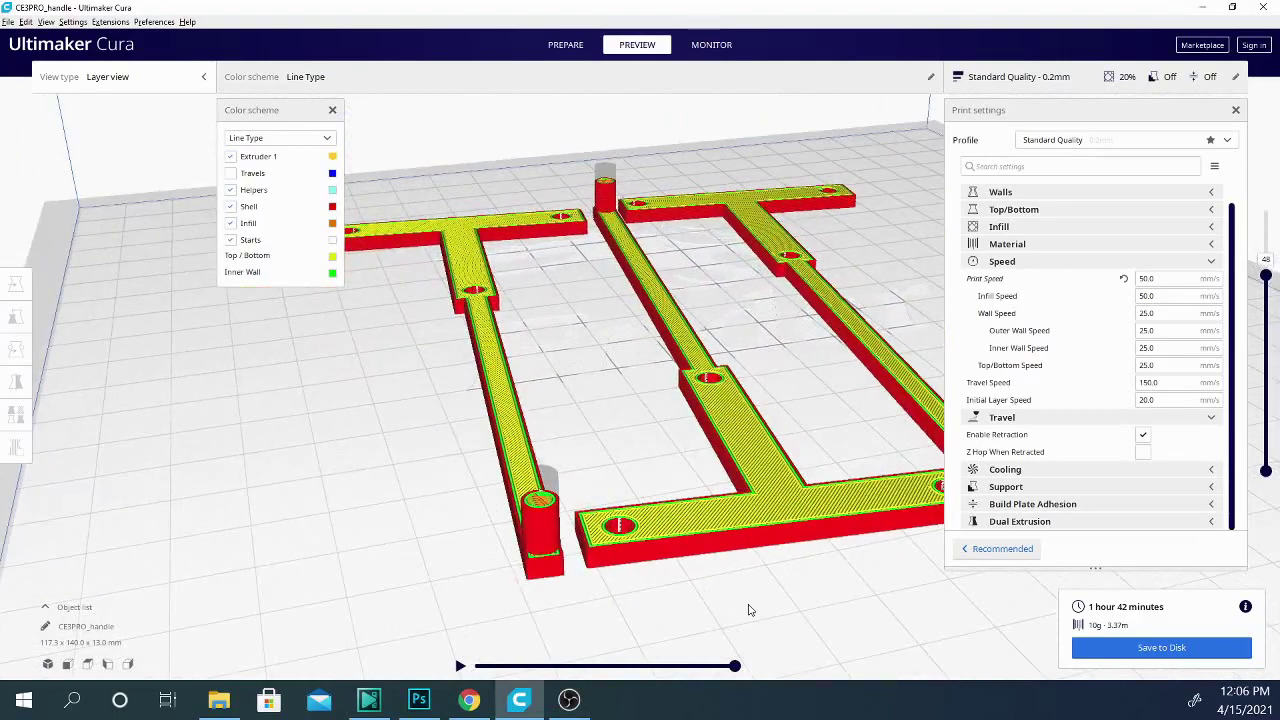
{"action": "right_click_drag", "start_coordinate": [749, 609], "coordinate": [614, 600]}
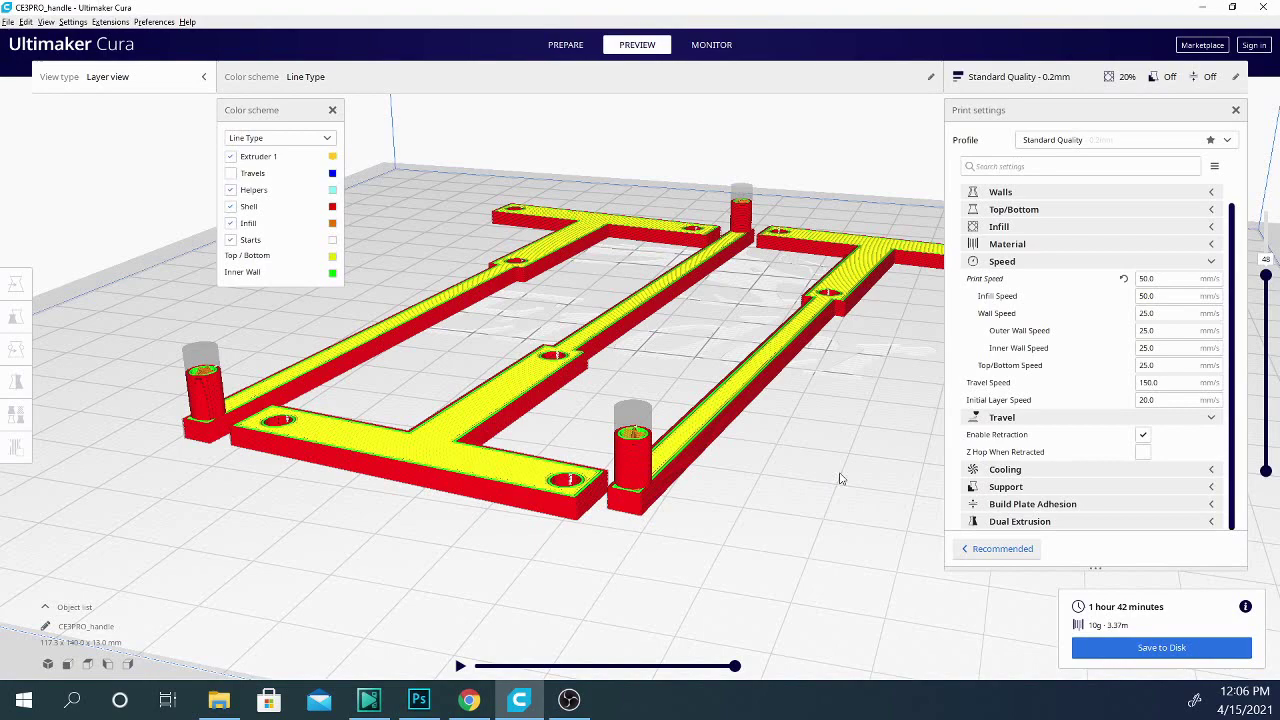
{"action": "right_click_drag", "start_coordinate": [820, 471], "coordinate": [773, 475]}
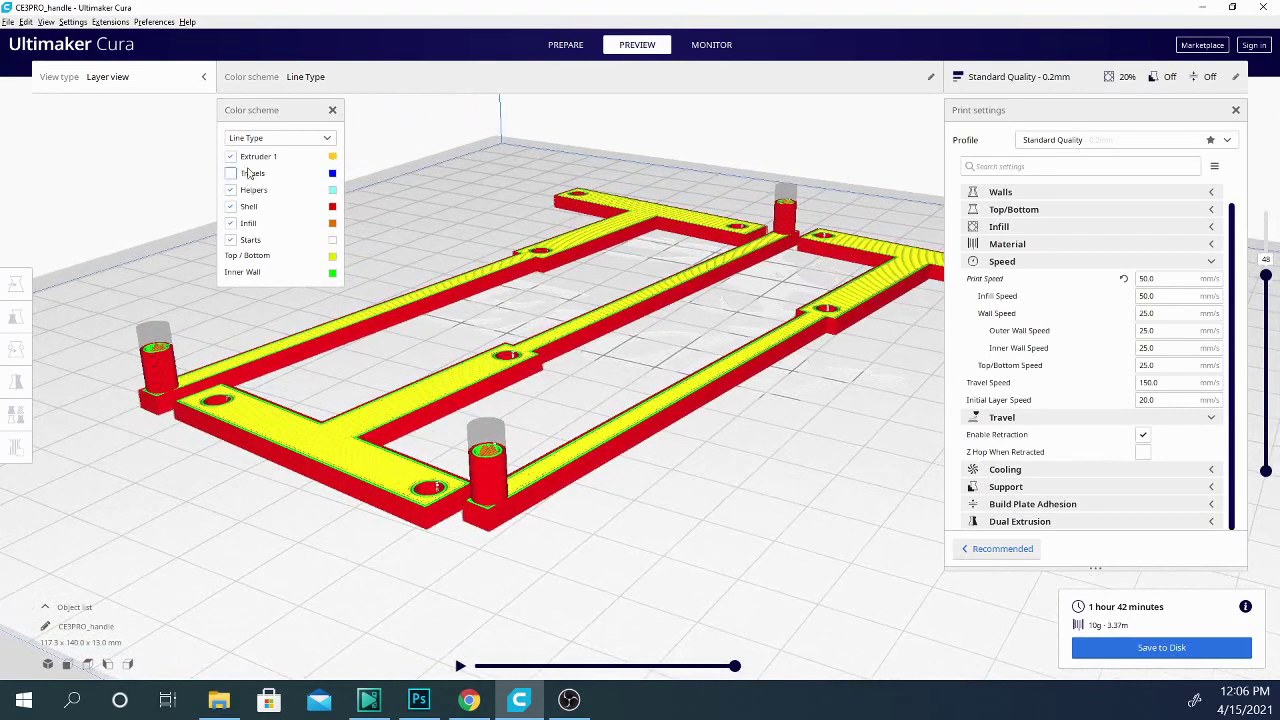
{"action": "left_click", "coordinate": [325, 140]}
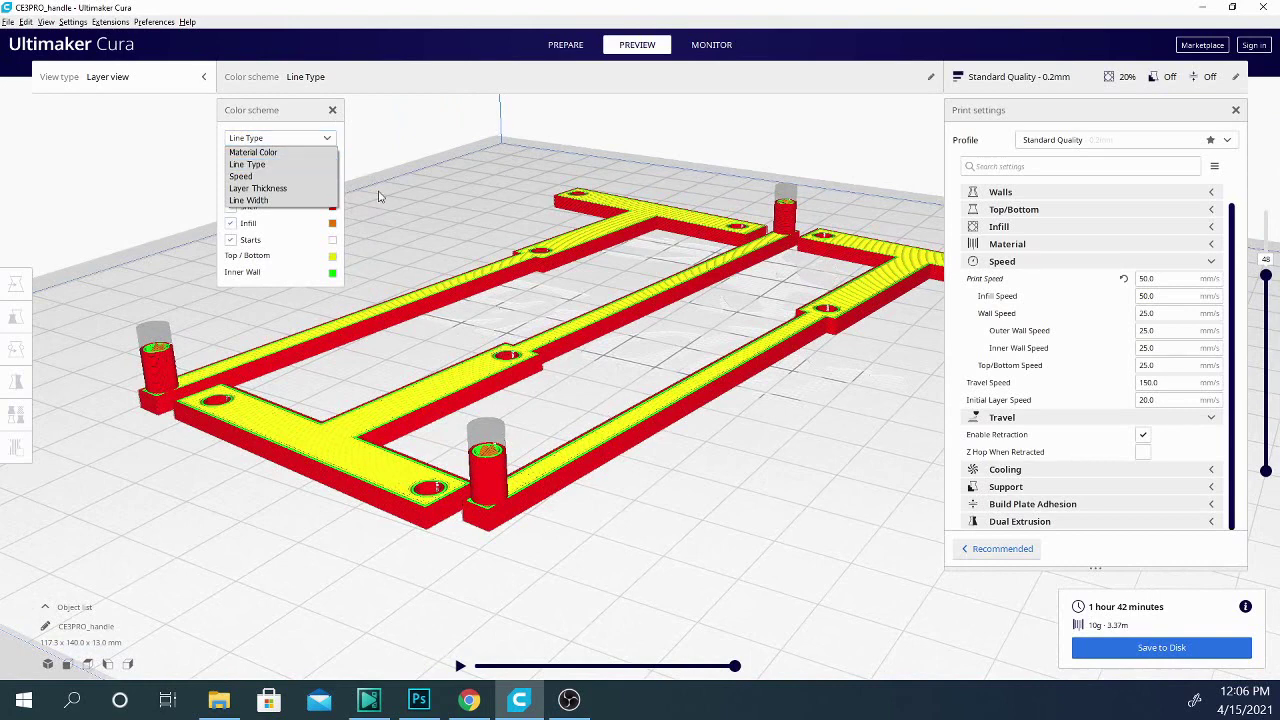
{"action": "left_click", "coordinate": [278, 143]}
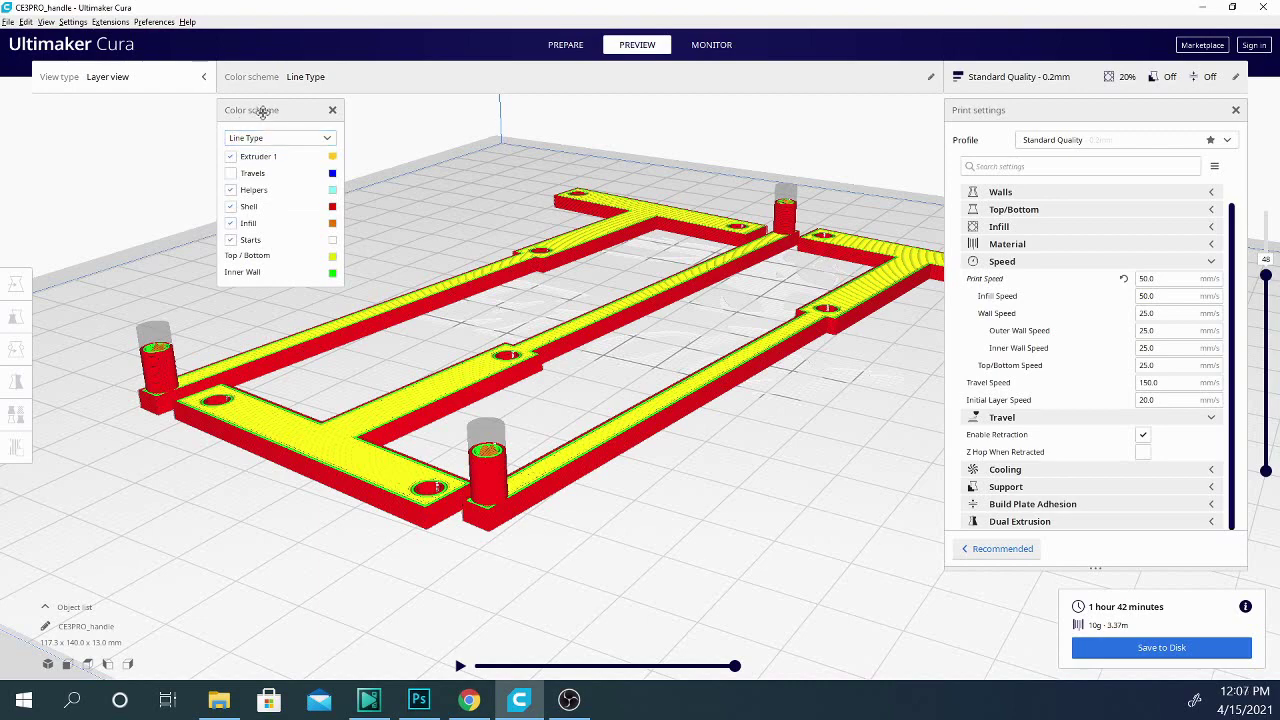
{"action": "right_click_drag", "start_coordinate": [628, 561], "coordinate": [393, 586]}
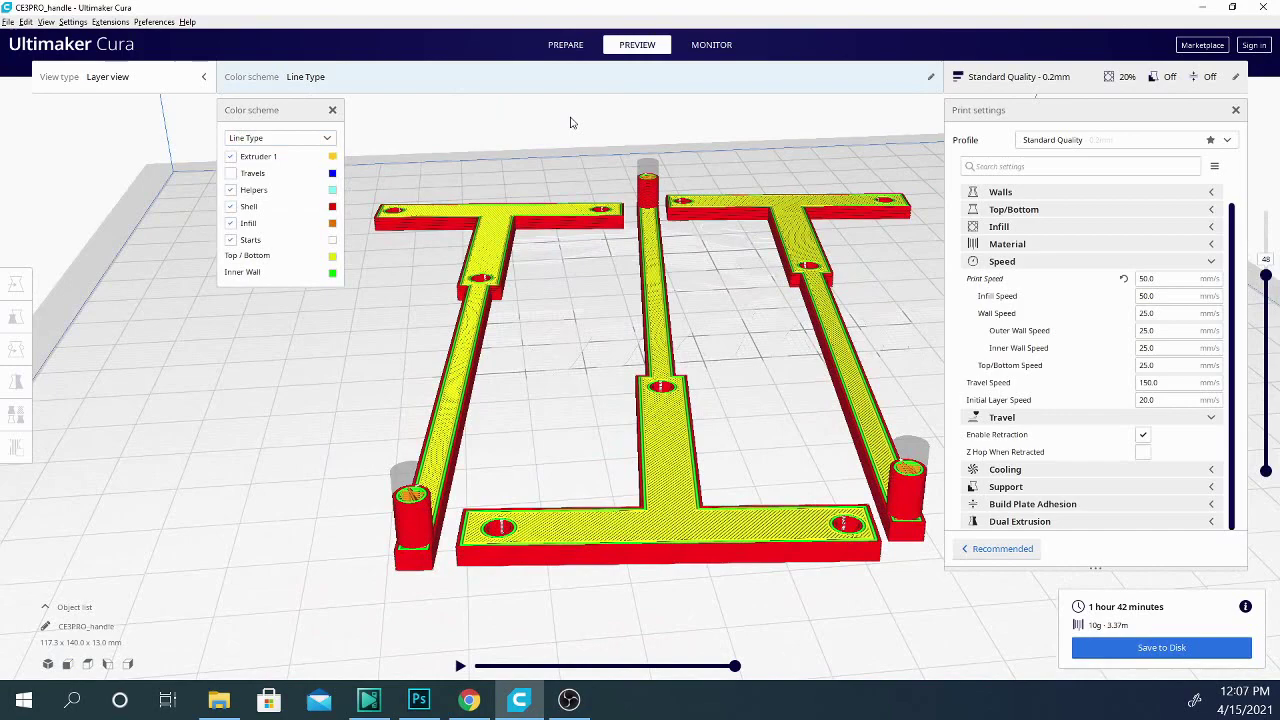
{"action": "right_click_drag", "start_coordinate": [735, 403], "coordinate": [630, 397]}
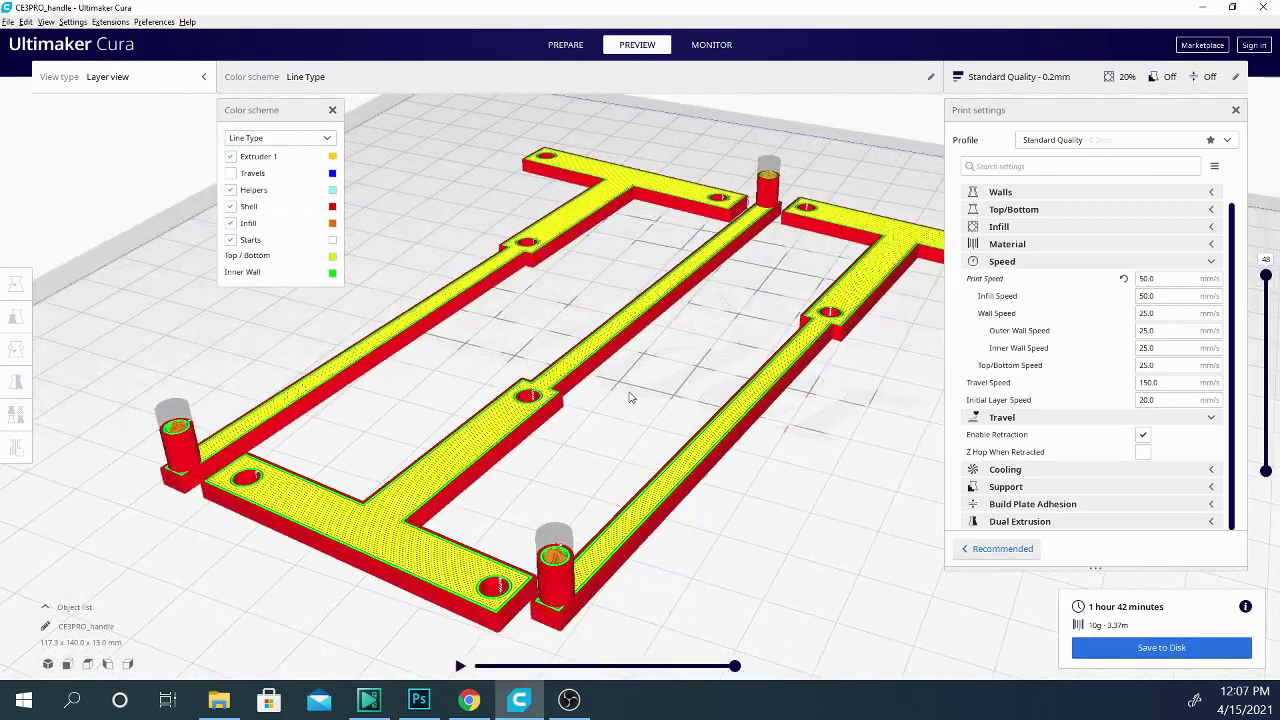
Re-check Travels in the legend, orbit out to the frame, and read the Enable Retraction tooltip.
{"action": "left_click", "coordinate": [231, 174]}
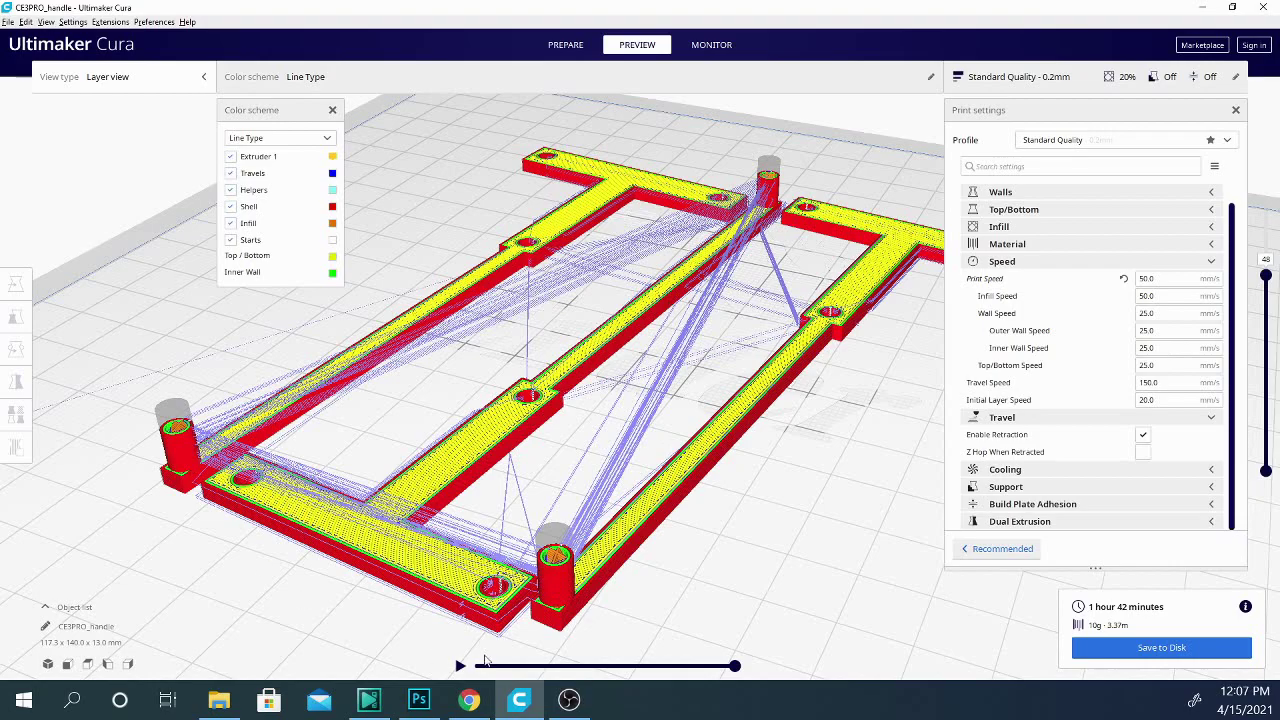
{"action": "right_click_drag", "start_coordinate": [808, 621], "coordinate": [760, 600]}
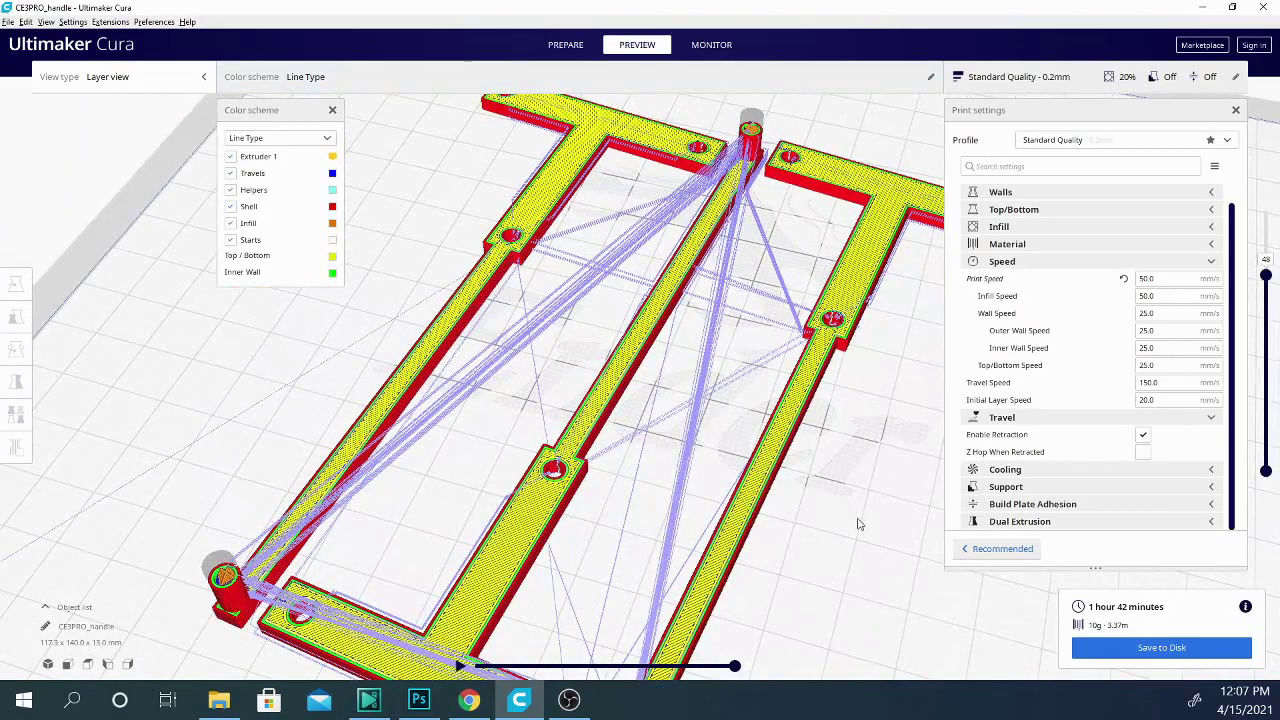
{"action": "right_click_drag", "start_coordinate": [857, 525], "coordinate": [746, 508]}
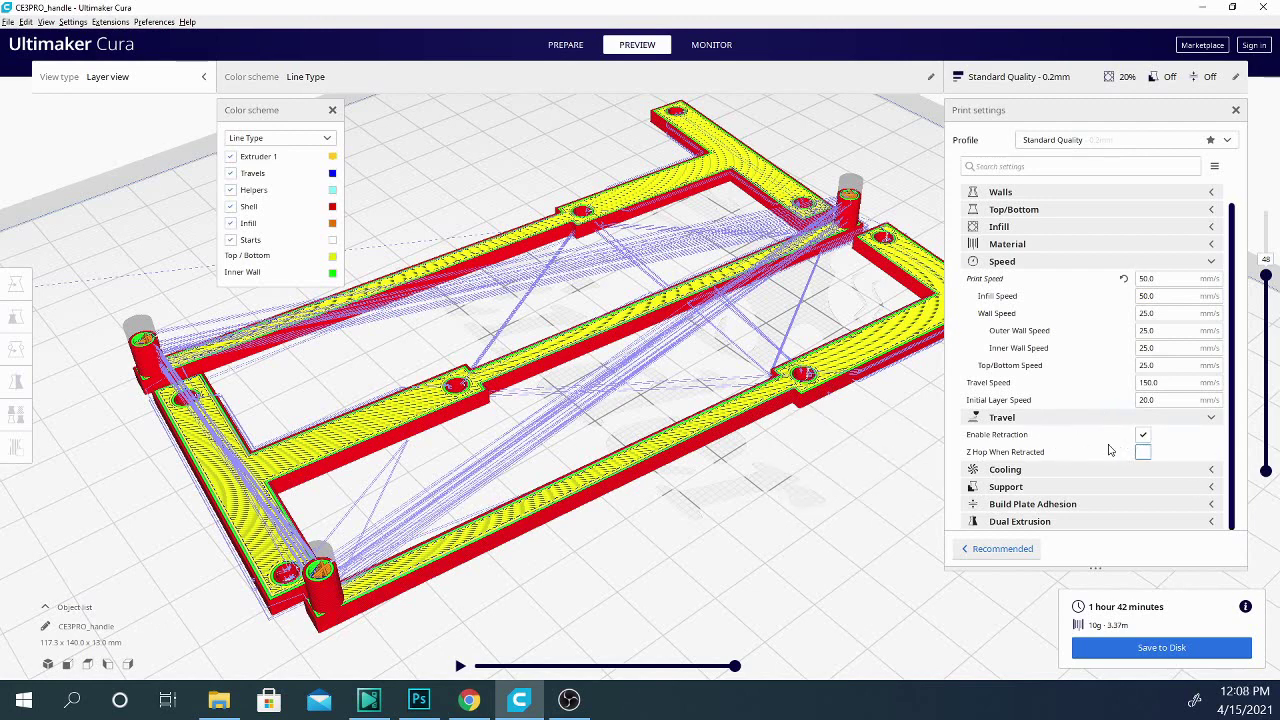
{"action": "mouse_move", "coordinate": [1142, 440]}
Zoom and tilt the handle view, then lower the layer slider's top from 48 to 44.
{"action": "scroll", "coordinate": [575, 580], "scroll_direction": "down", "scroll_amount": 3}
{"action": "right_click_drag", "start_coordinate": [570, 582], "coordinate": [323, 575]}
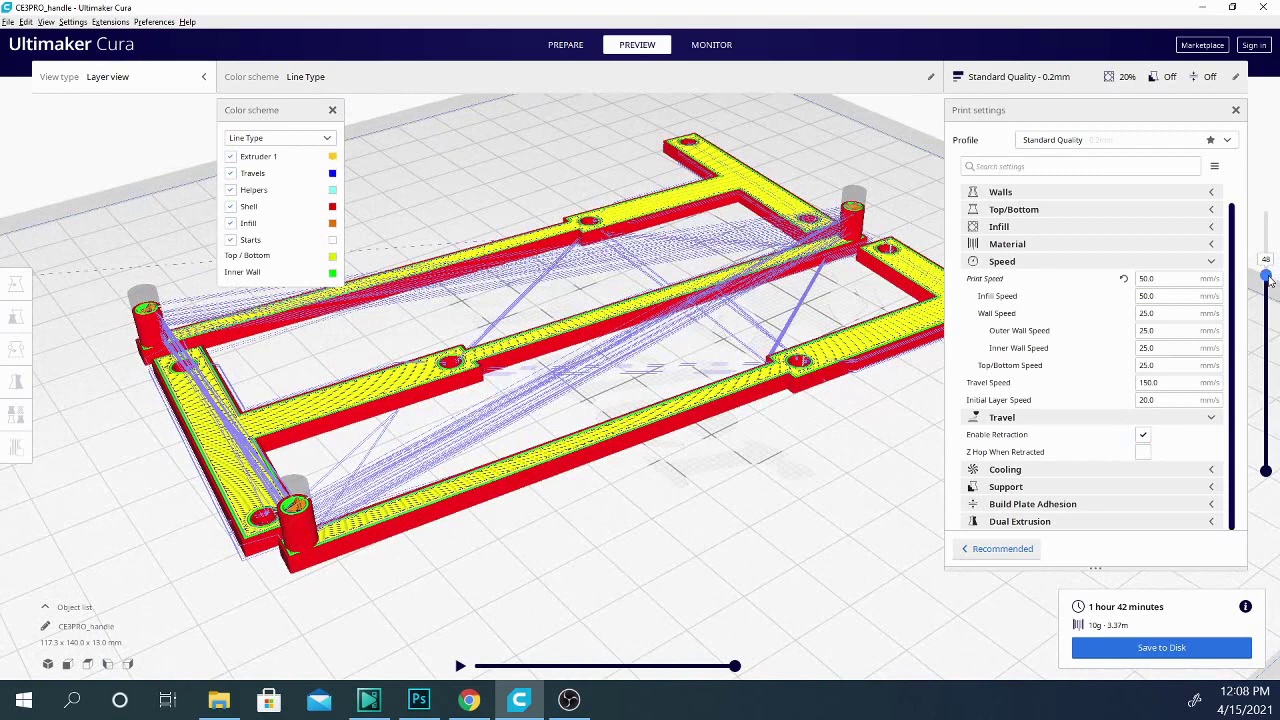
{"action": "left_click_drag", "start_coordinate": [1268, 279], "coordinate": [1275, 299]}
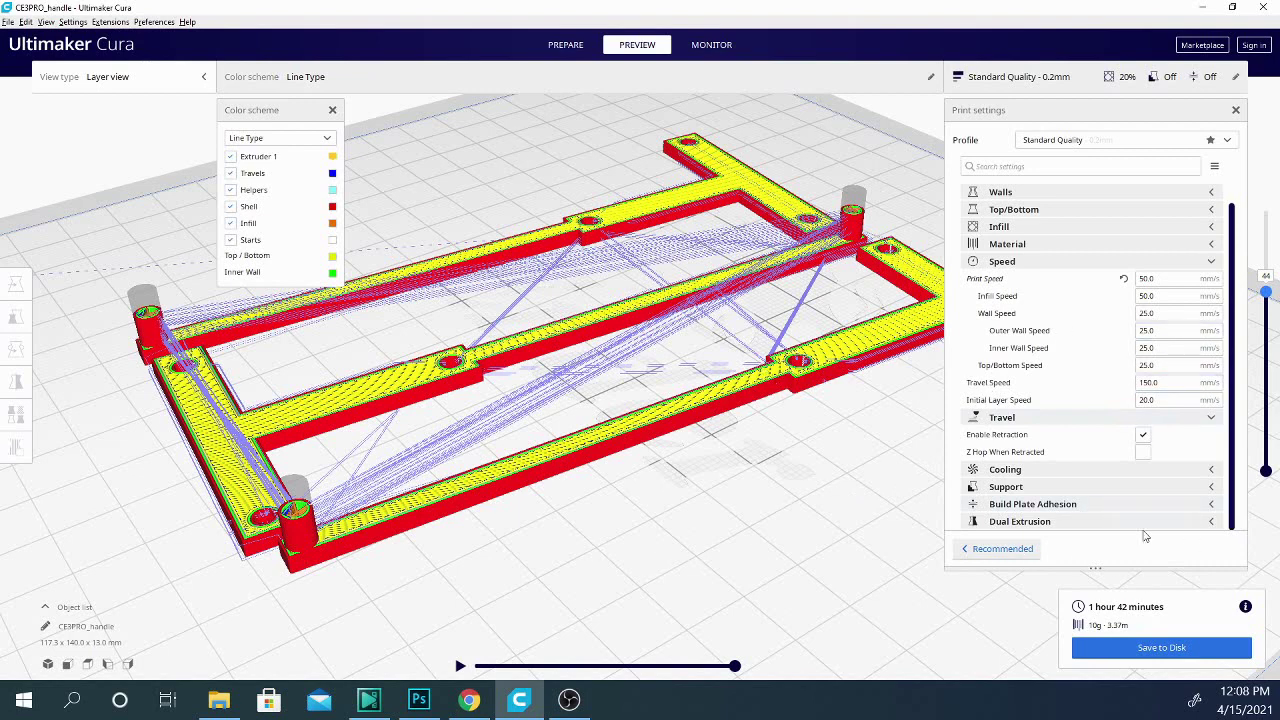
Open Setting Visibility preferences and filter the settings by 'retr'.
{"action": "left_click", "coordinate": [1194, 419]}
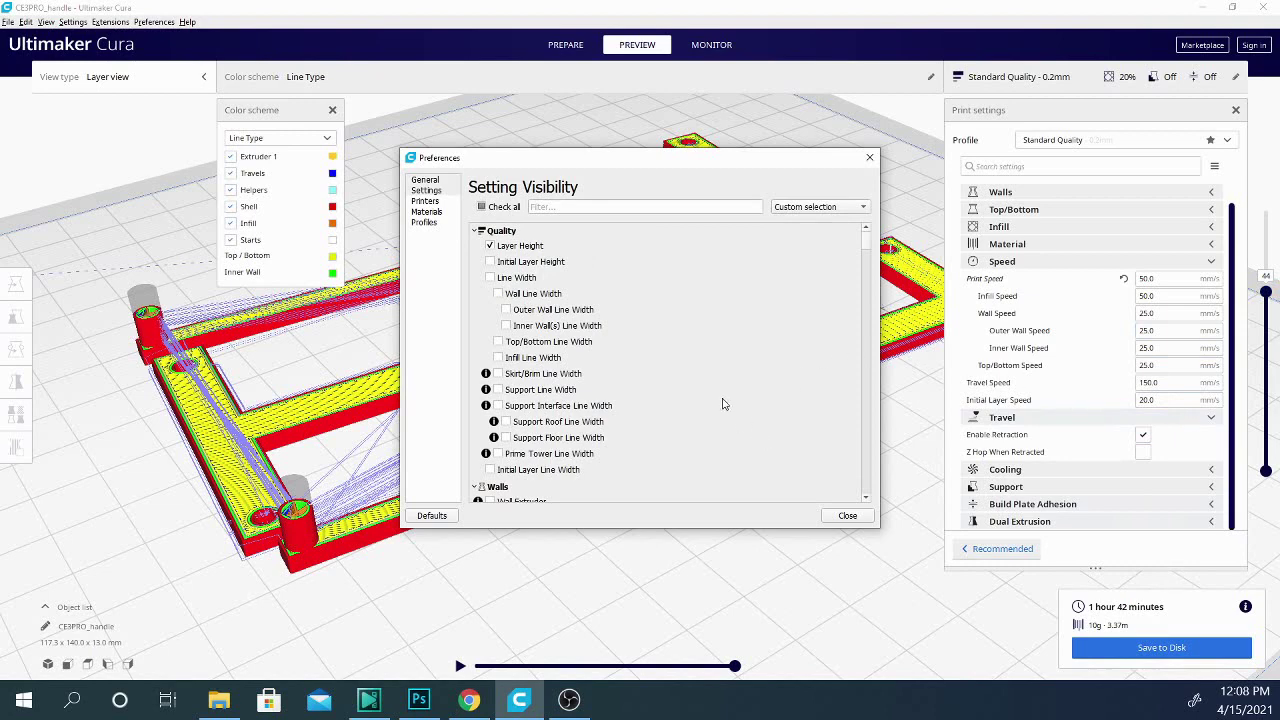
{"action": "left_click", "coordinate": [556, 205]}
{"action": "type", "text": "retract"}
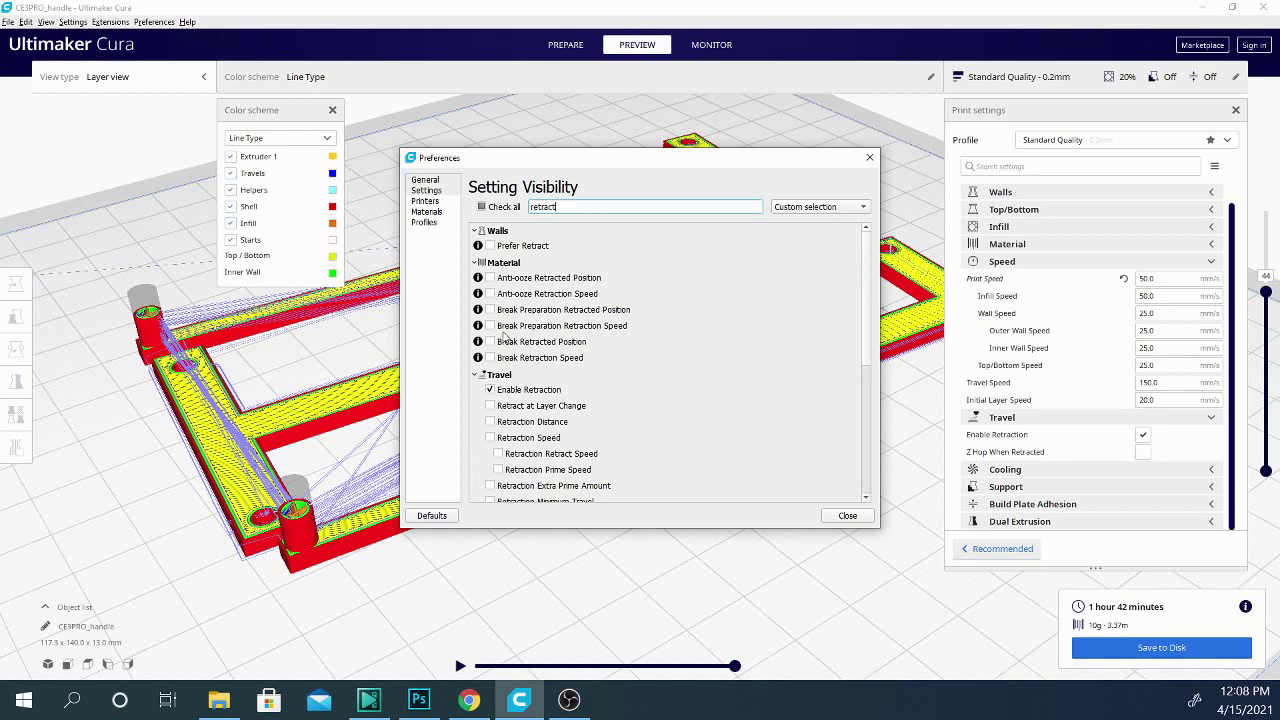
Tick Retract at Layer Change, Retraction Distance, Speed, Extra Prime Amount and Maximum Retraction Count.
{"action": "scroll", "coordinate": [568, 334], "scroll_direction": "down", "scroll_amount": 2}
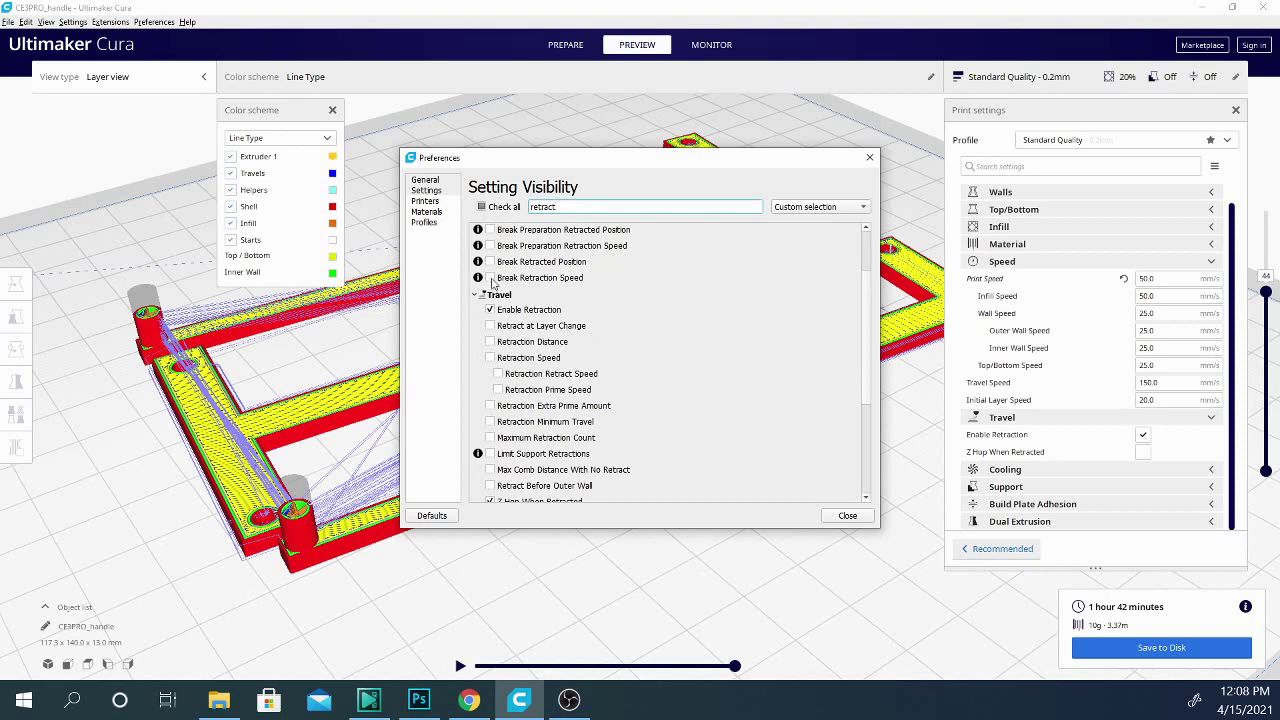
{"action": "scroll", "coordinate": [627, 356], "scroll_direction": "down", "scroll_amount": 1}
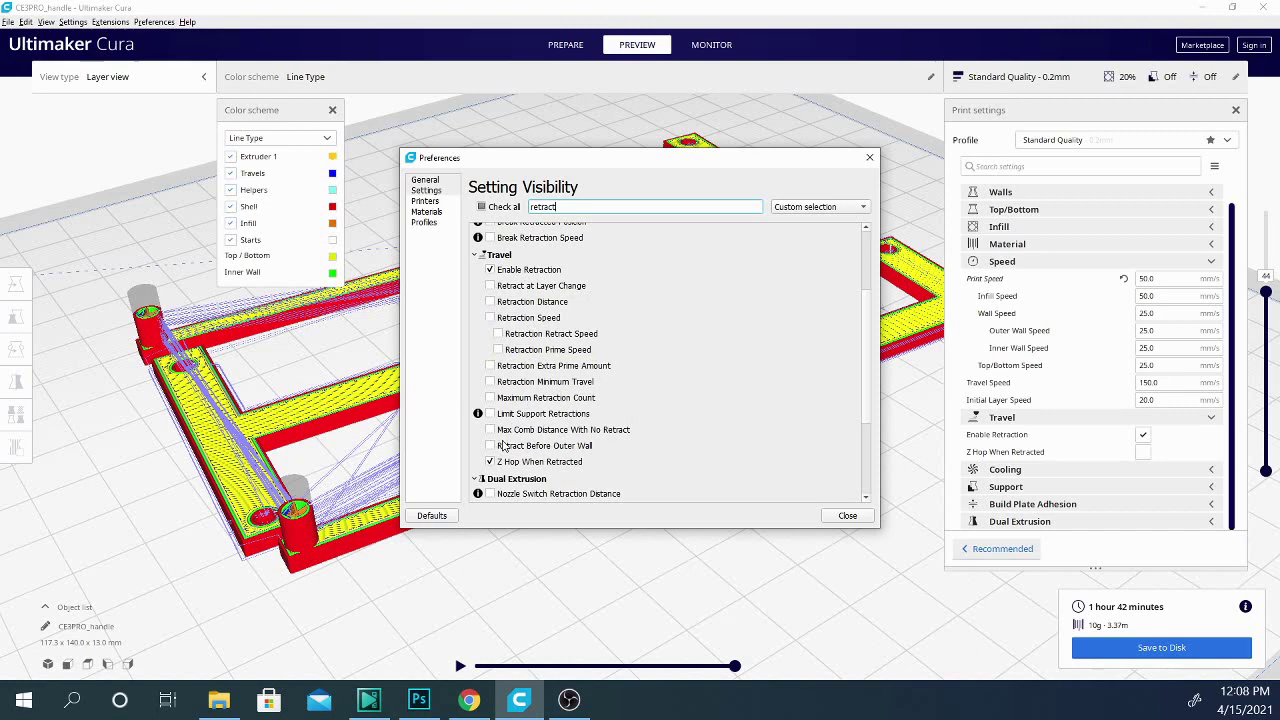
{"action": "left_click", "coordinate": [490, 285]}
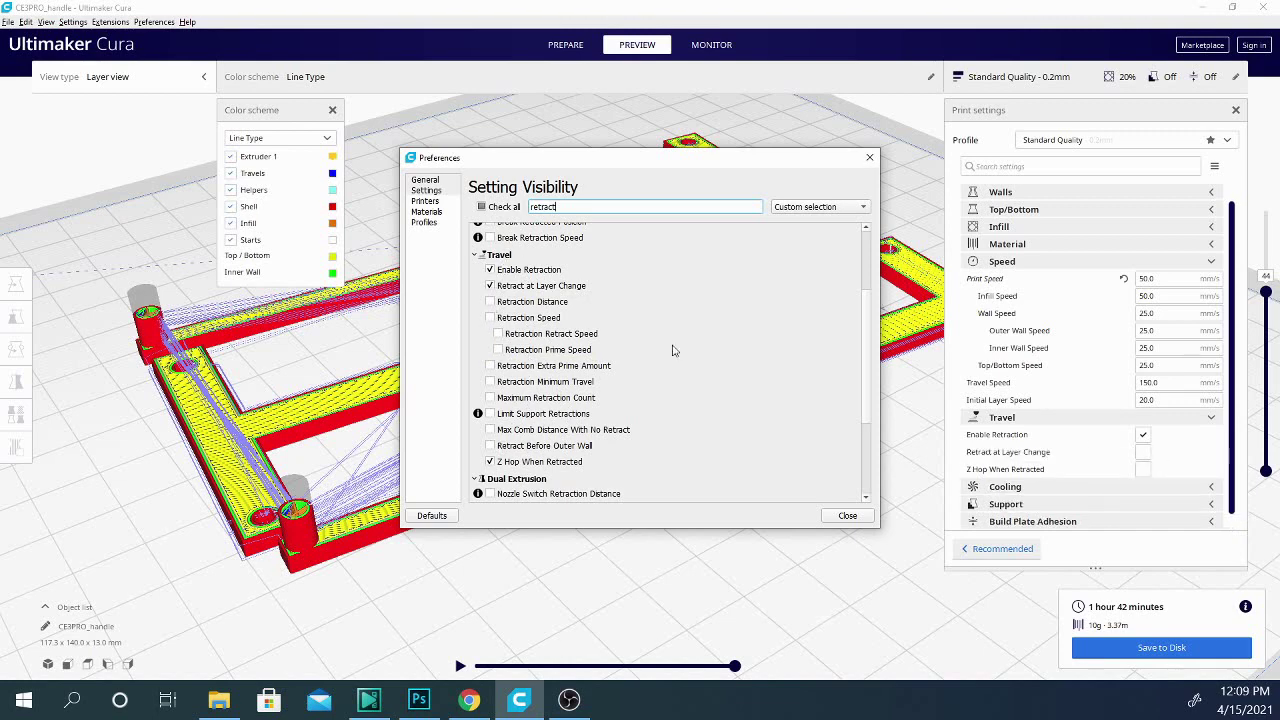
{"action": "left_click", "coordinate": [490, 301]}
{"action": "left_click", "coordinate": [490, 317]}
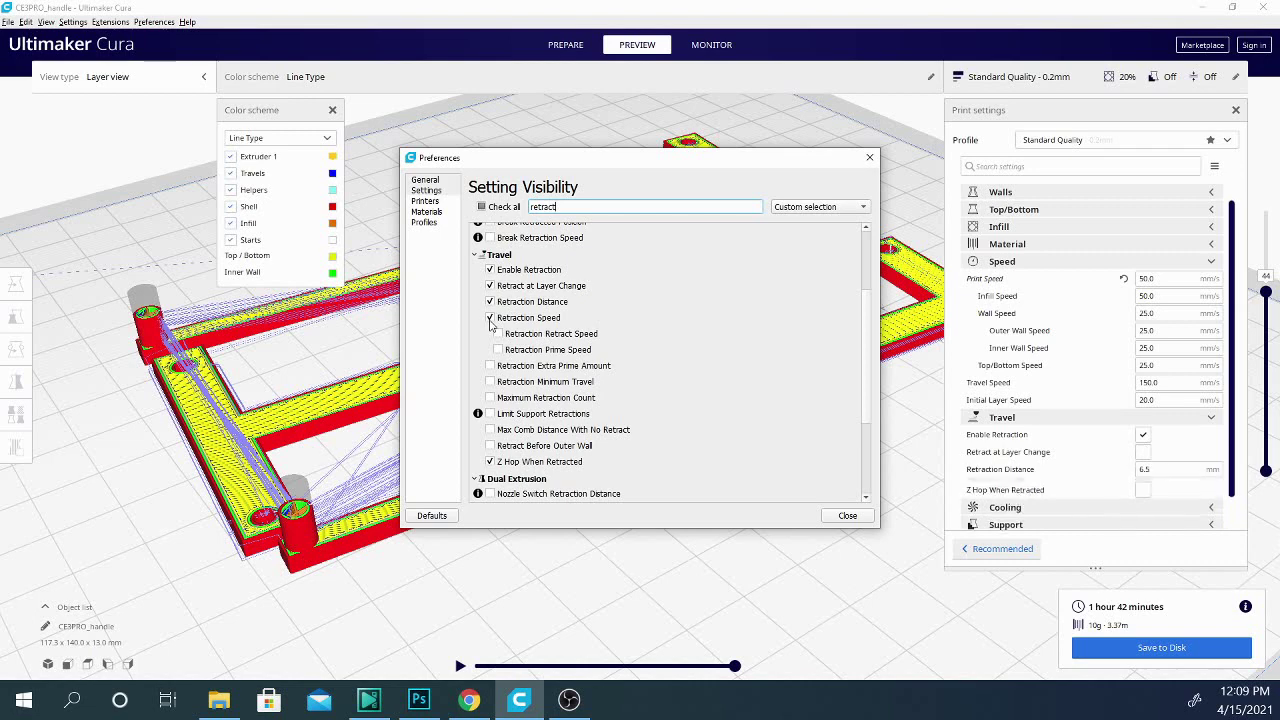
{"action": "left_click", "coordinate": [498, 333]}
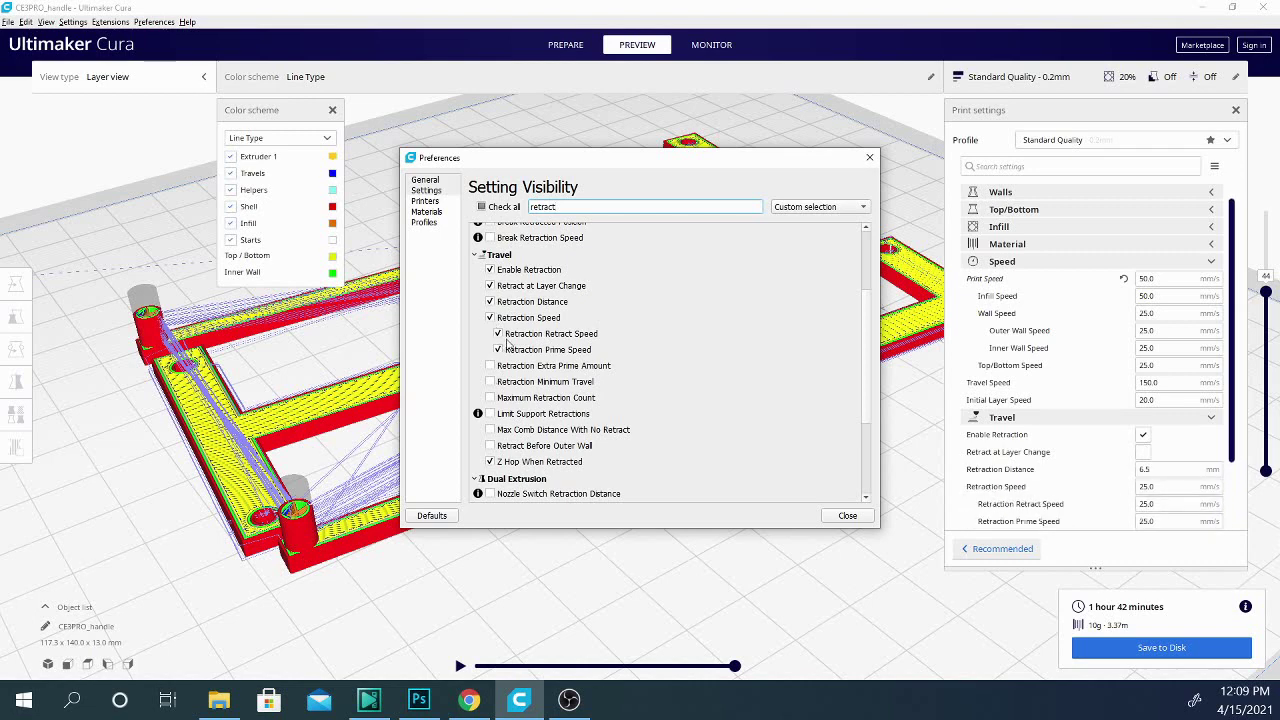
{"action": "left_click", "coordinate": [490, 365]}
{"action": "left_click", "coordinate": [490, 397]}
Close the preferences and toggle Retract at Layer Change on, then back off.
{"action": "left_click", "coordinate": [849, 516]}
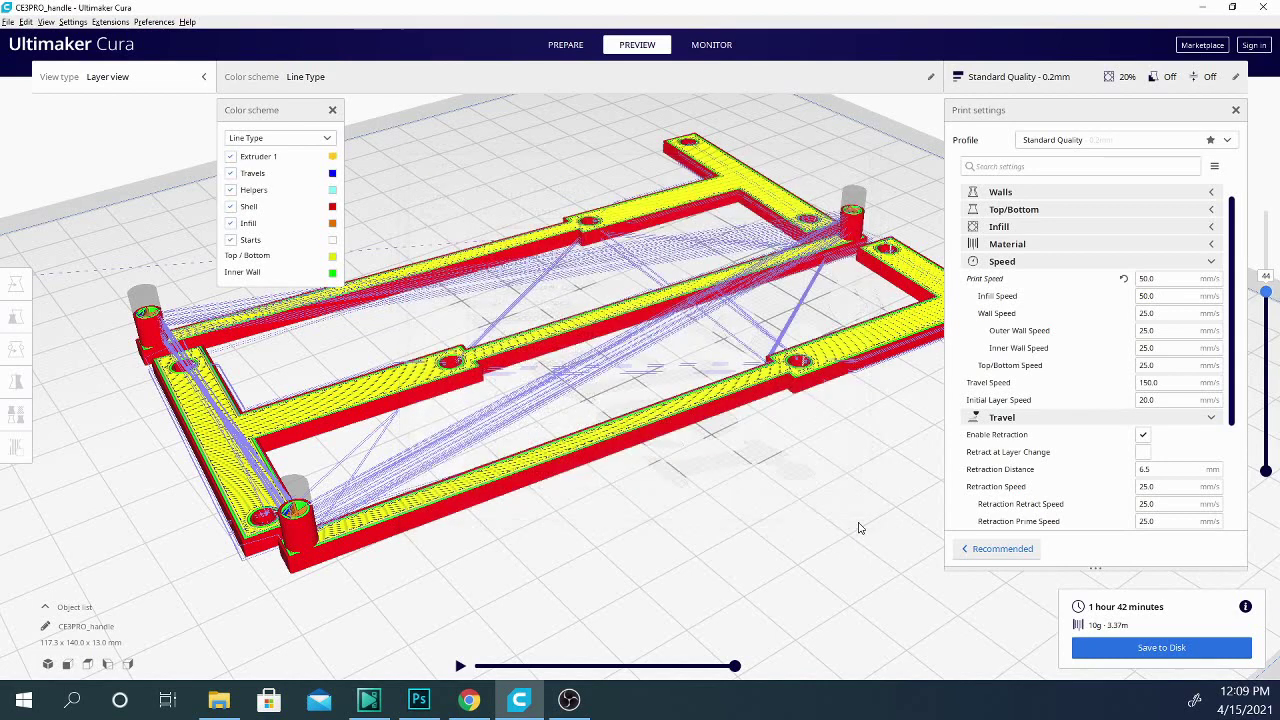
{"action": "scroll", "coordinate": [1096, 392], "scroll_direction": "down", "scroll_amount": 3}
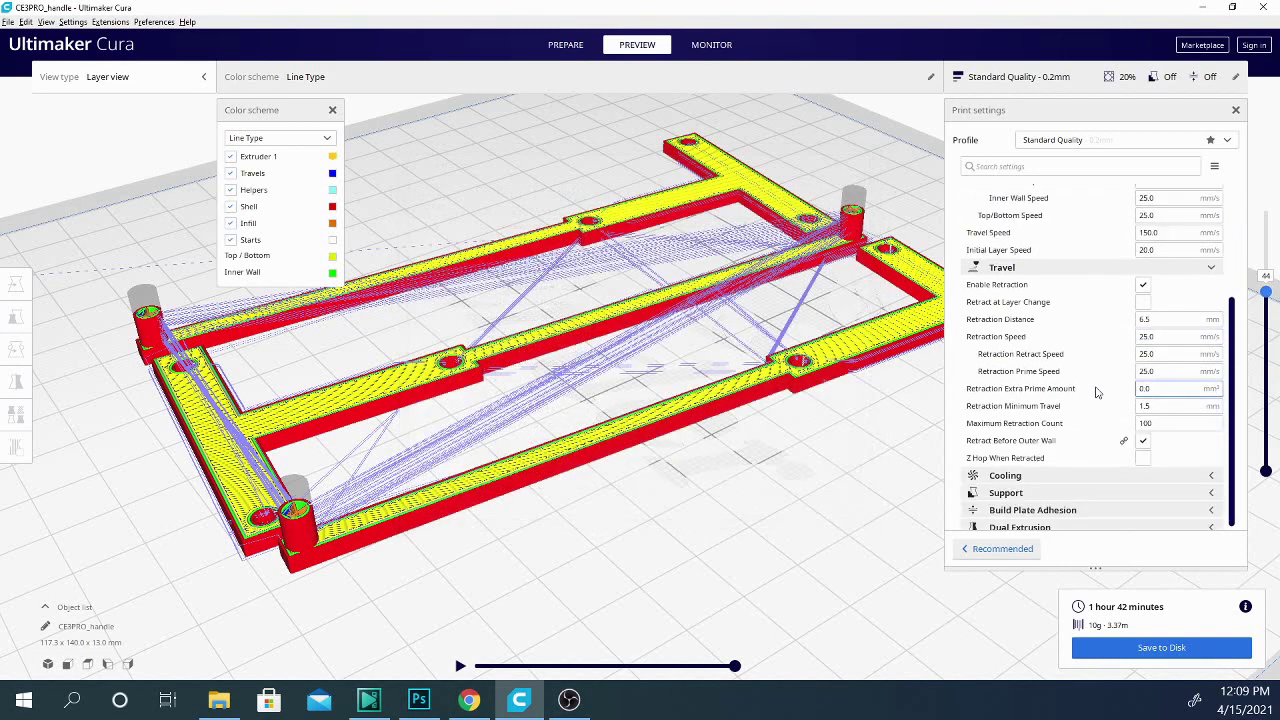
{"action": "left_click", "coordinate": [1144, 302]}
{"action": "left_click", "coordinate": [1144, 302]}
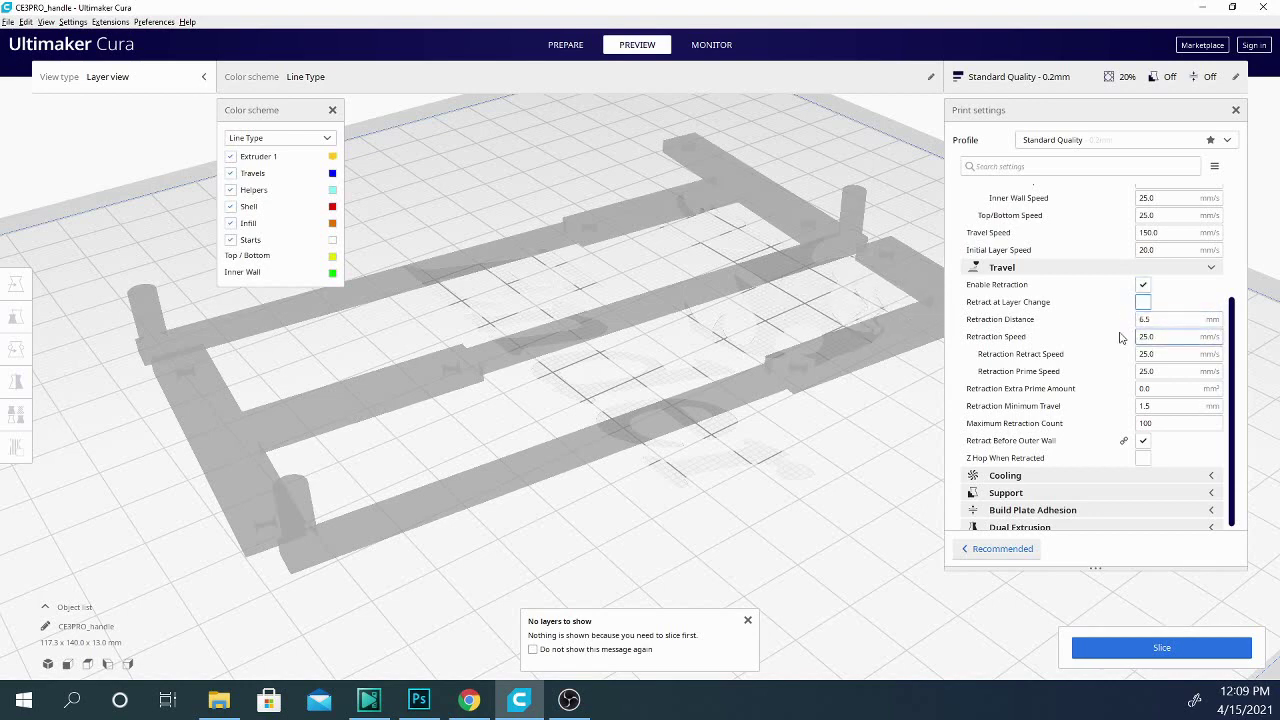
Select the 6.5 mm Retraction Distance value for editing.
{"action": "scroll", "coordinate": [1116, 348], "scroll_direction": "down", "scroll_amount": 1}
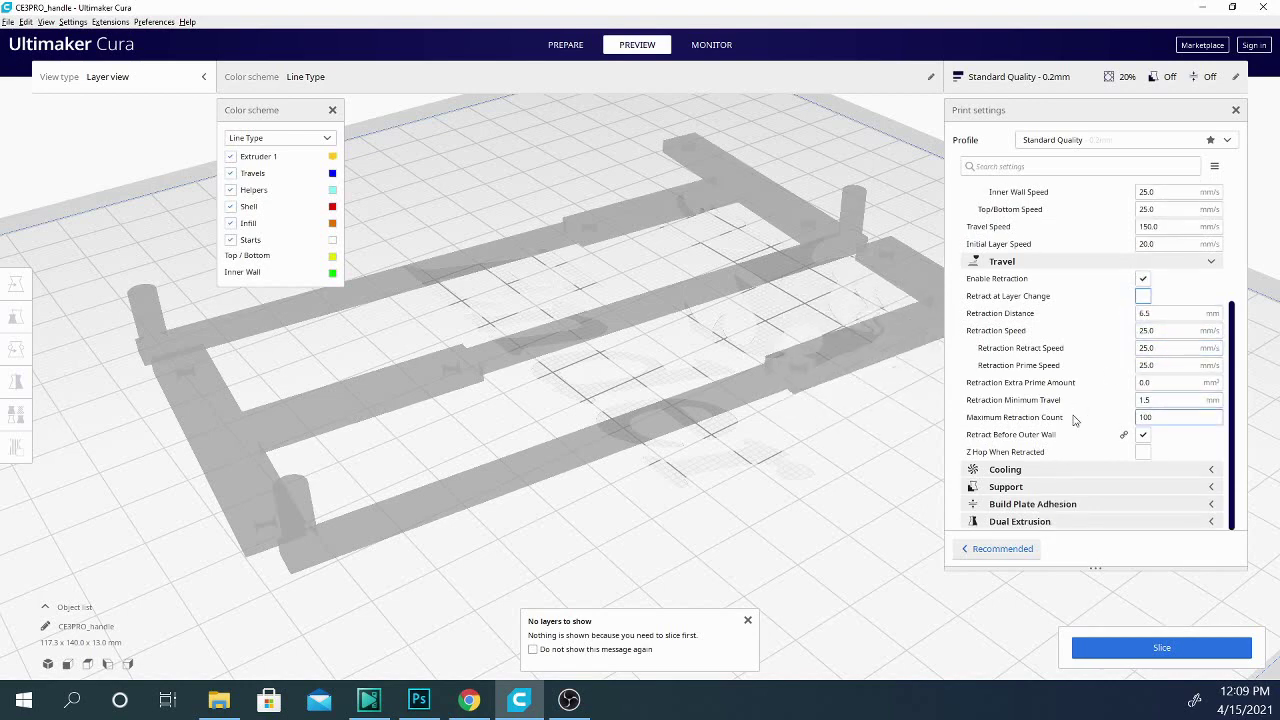
{"action": "left_click", "coordinate": [1147, 313]}
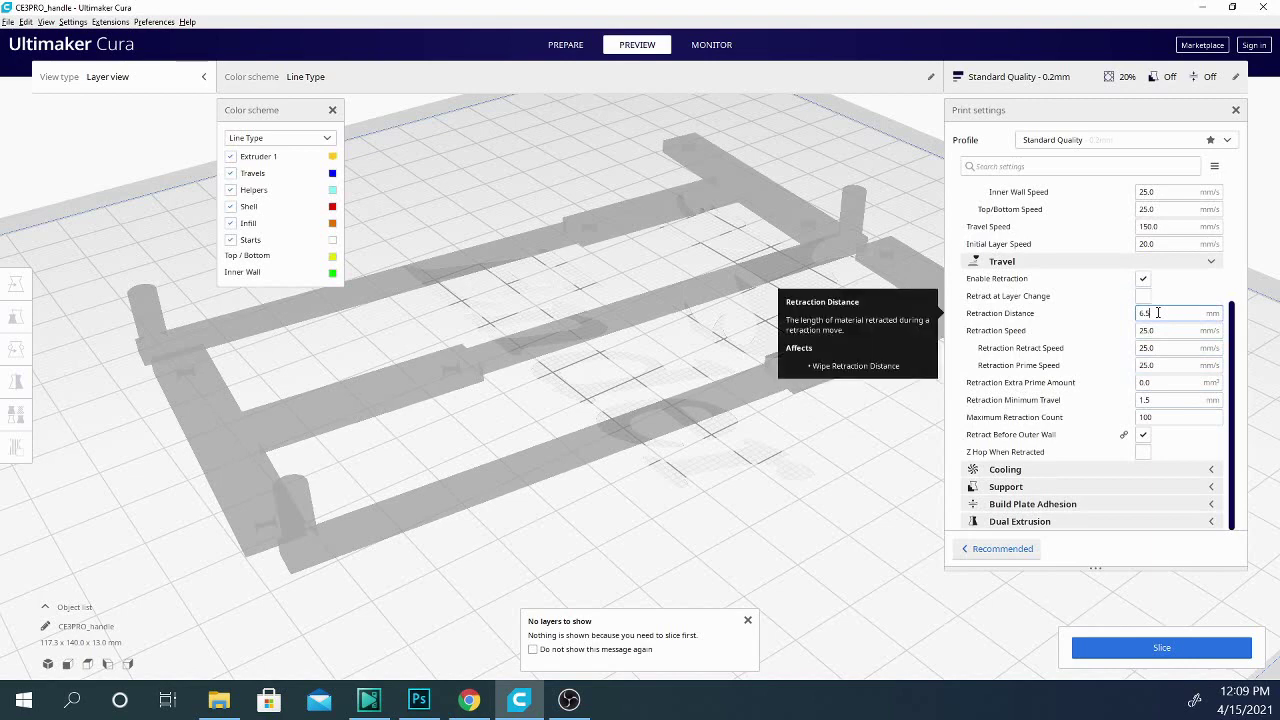
{"action": "key", "text": "ctrl+a"}
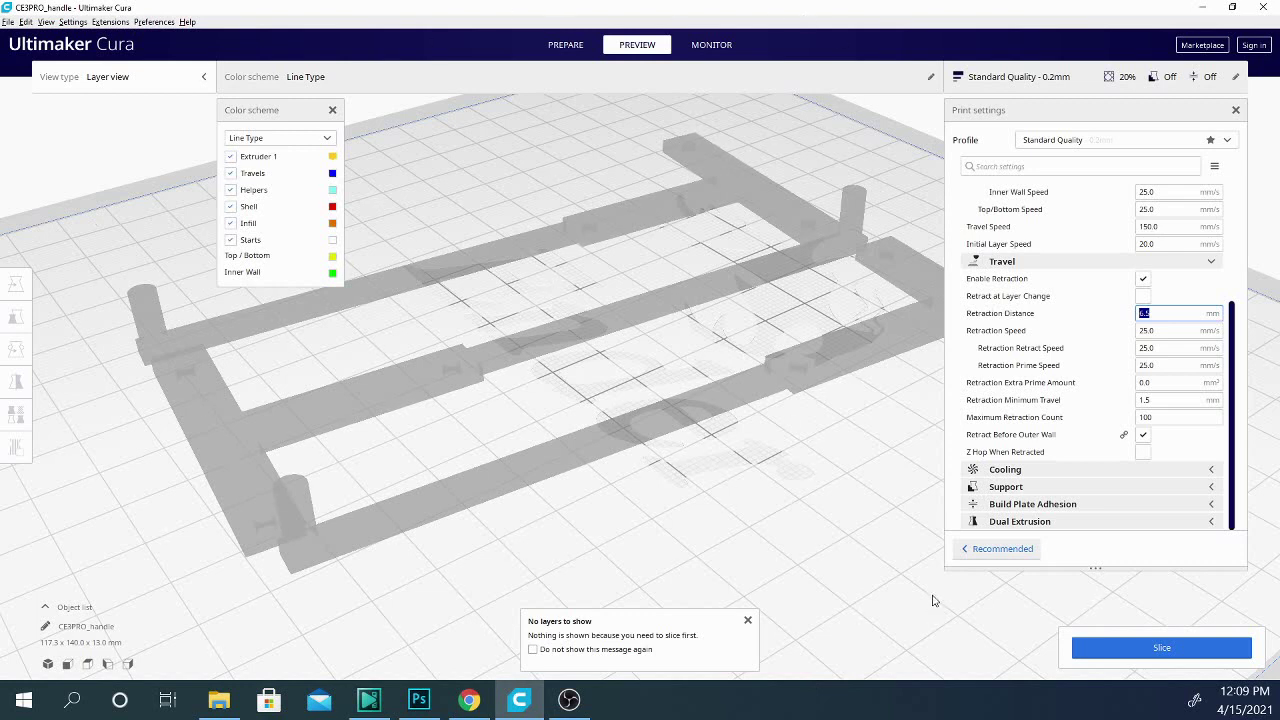
{"action": "left_click", "coordinate": [1144, 313]}
{"action": "mouse_move", "coordinate": [1040, 453]}
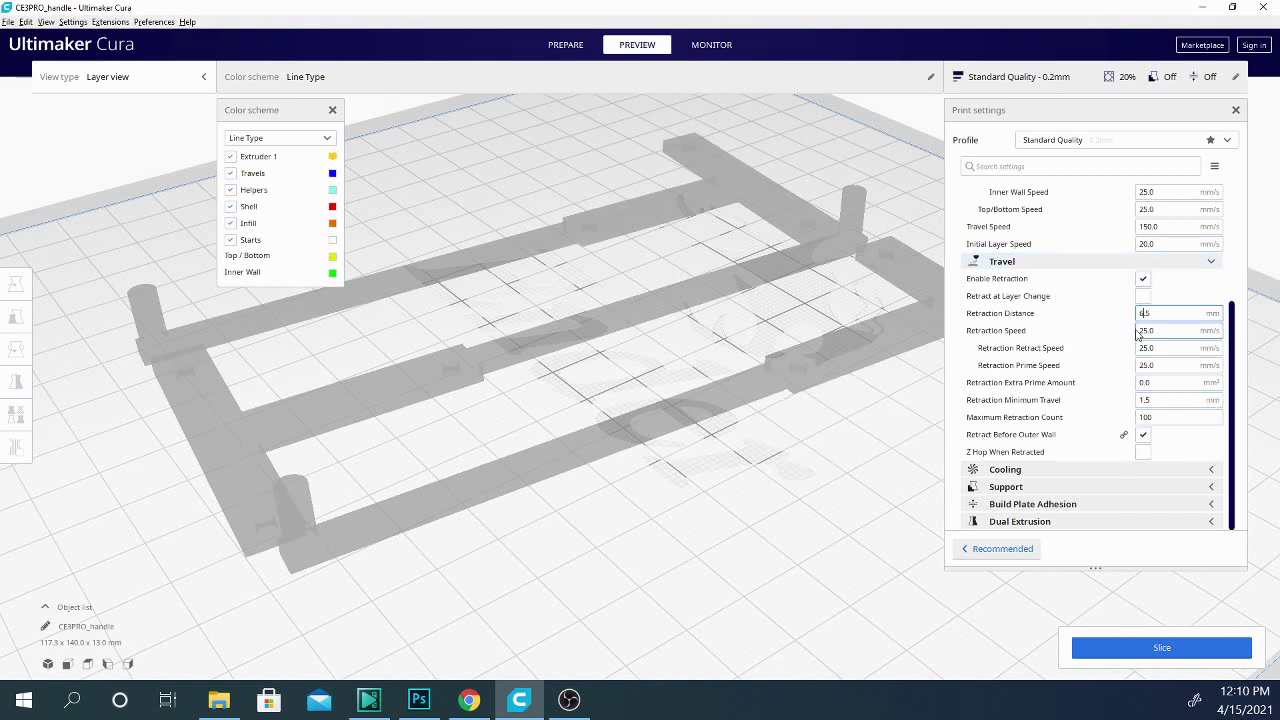
{"action": "mouse_move", "coordinate": [1081, 368]}
Filter visibility by 'avoid' and tick Avoid Printed Parts, Avoid Supports and Travel Avoid Distance.
{"action": "left_click", "coordinate": [1195, 261]}
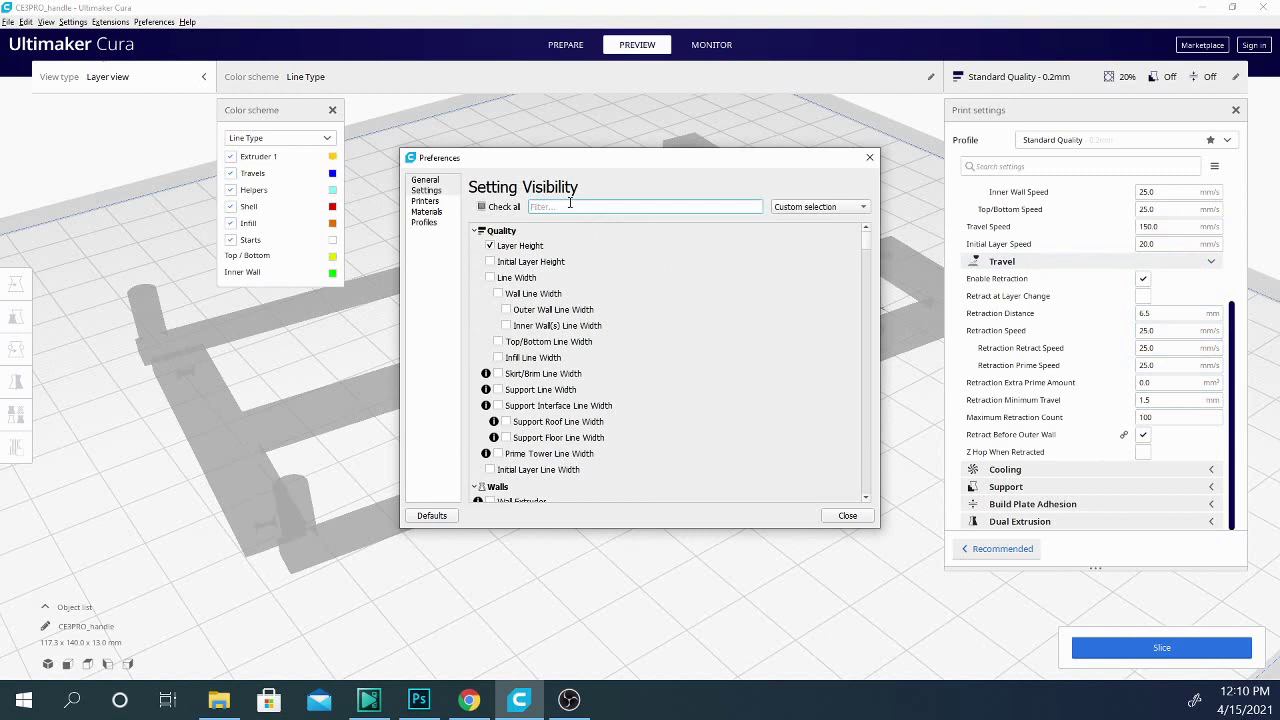
{"action": "type", "text": "avoid"}
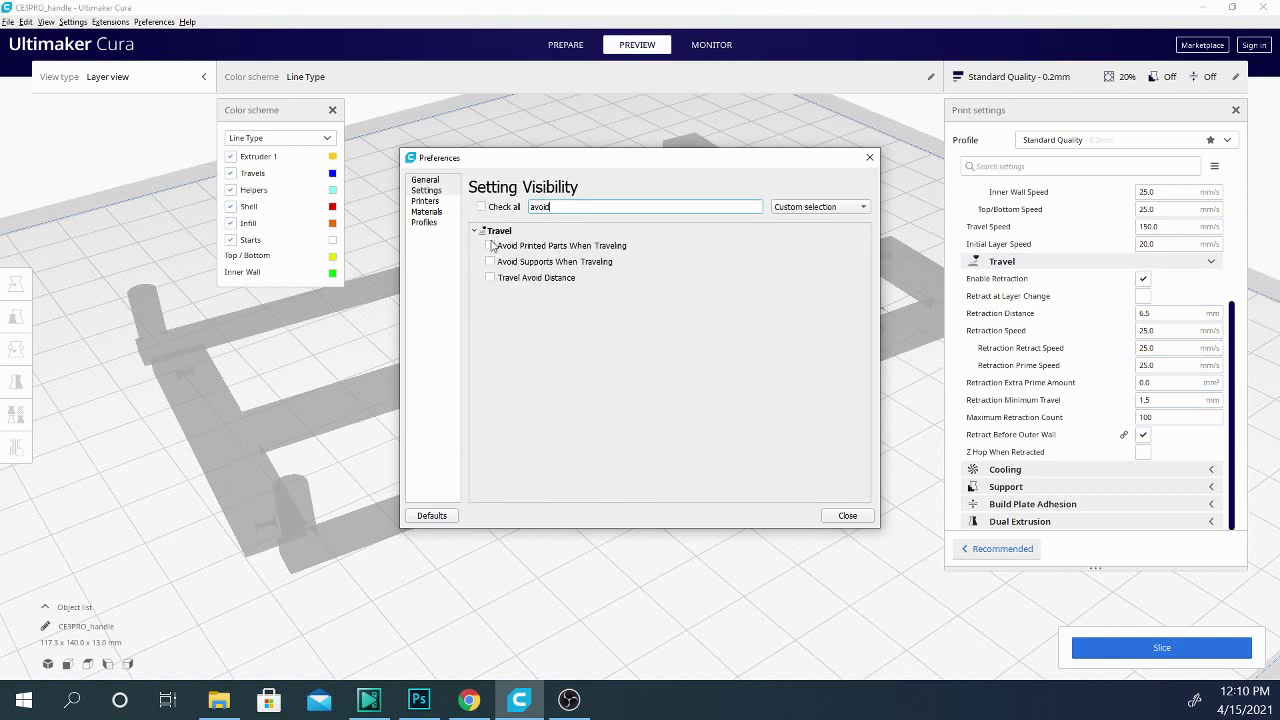
{"action": "left_click", "coordinate": [490, 245]}
{"action": "left_click", "coordinate": [490, 261]}
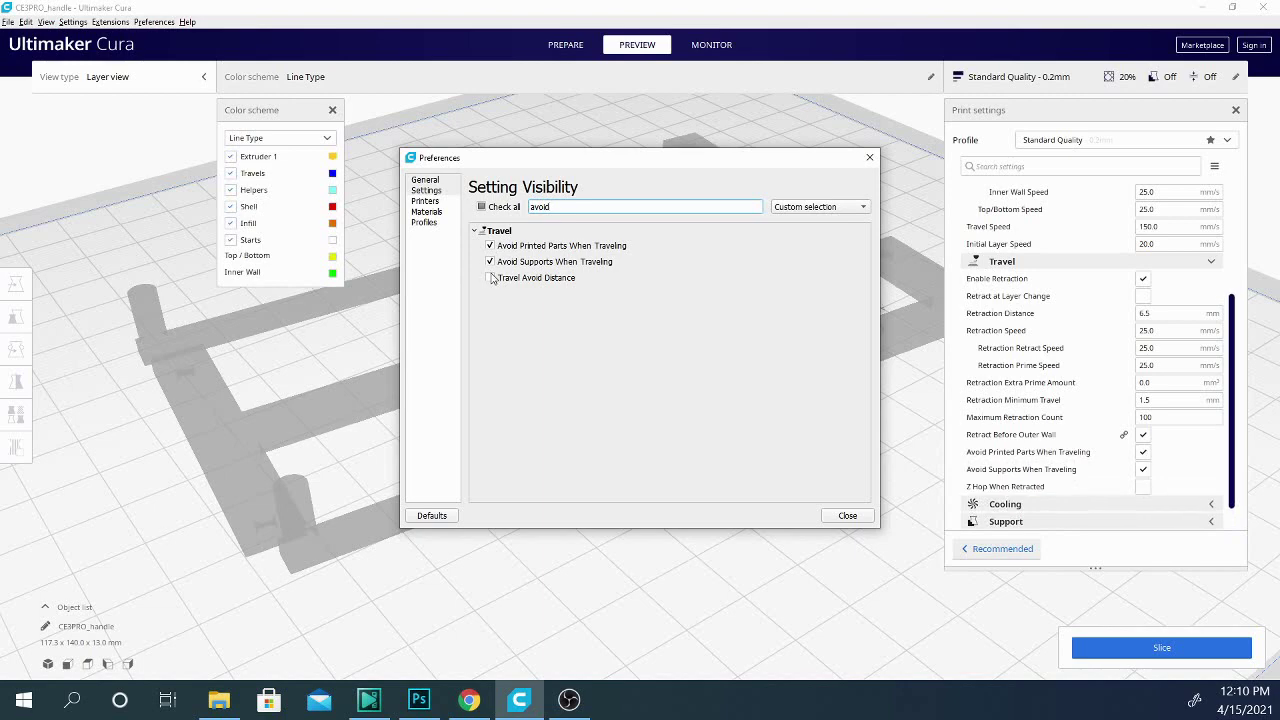
{"action": "left_click", "coordinate": [490, 277]}
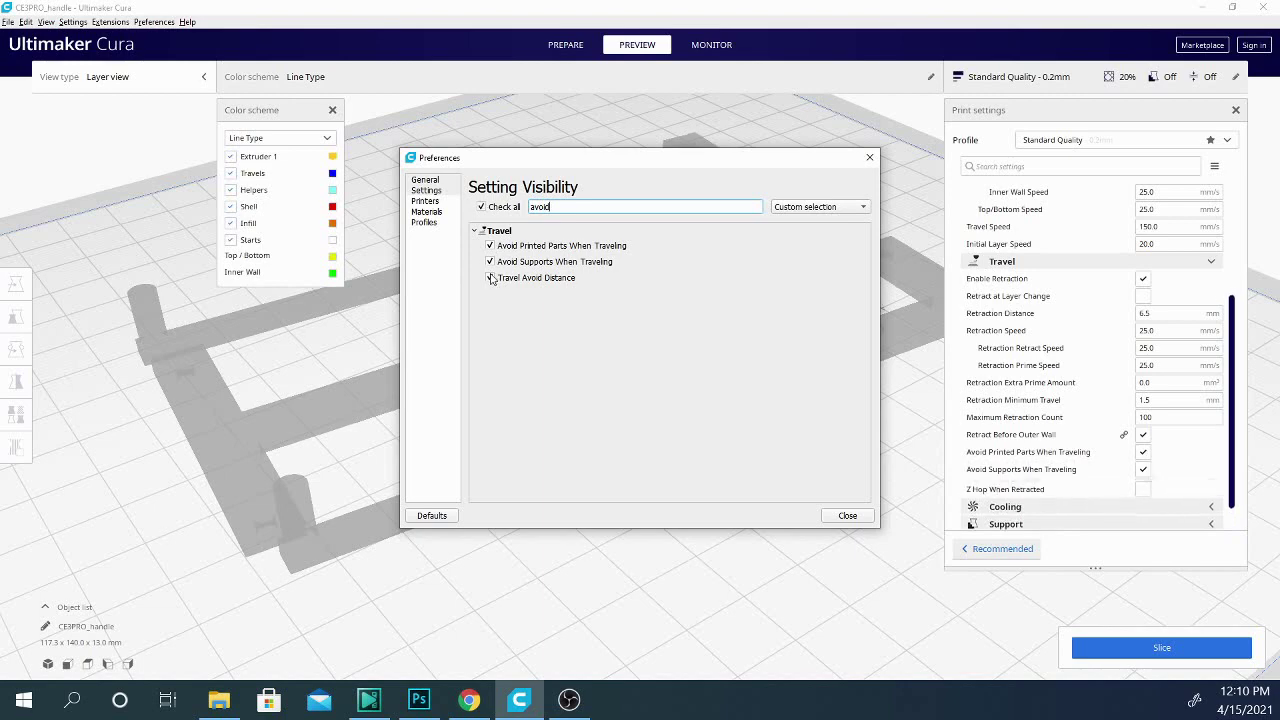
Close Preferences, scroll the settings, and select the 0.625 mm Travel Avoid Distance value.
{"action": "left_click", "coordinate": [869, 157]}
{"action": "scroll", "coordinate": [1043, 366], "scroll_direction": "down", "scroll_amount": 2}
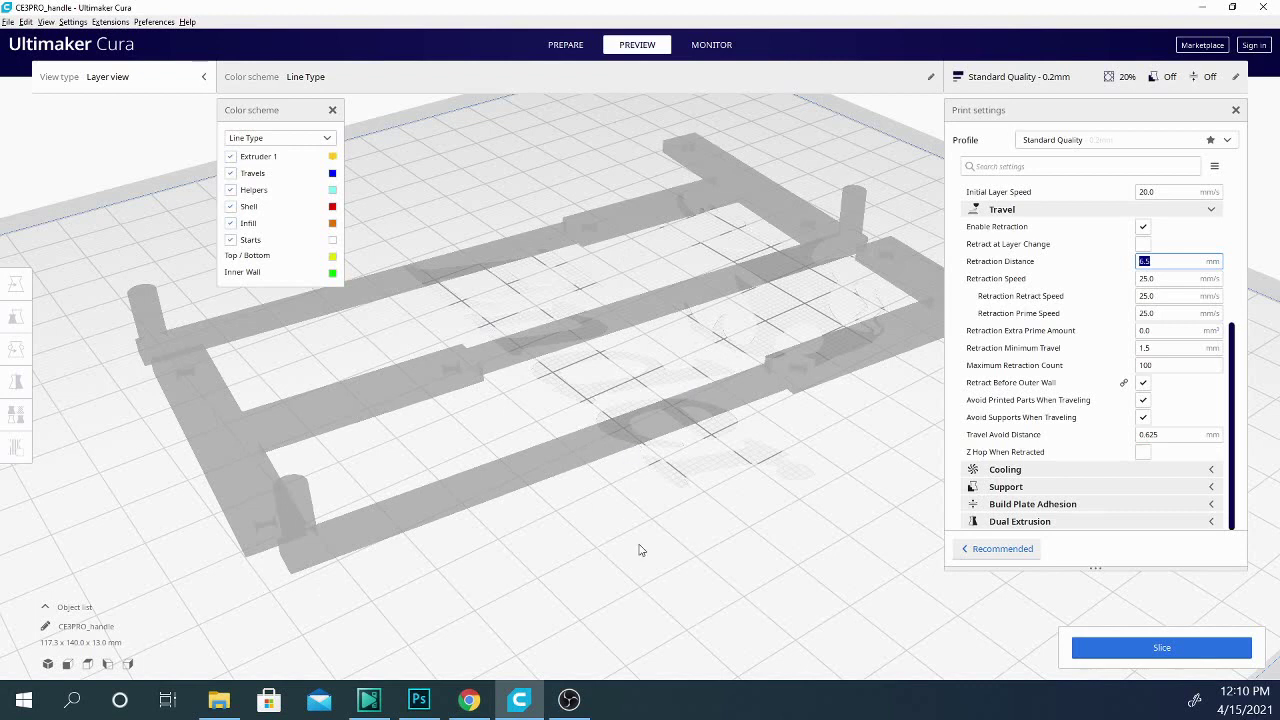
{"action": "mouse_move", "coordinate": [1054, 424]}
{"action": "left_click", "coordinate": [1165, 435]}
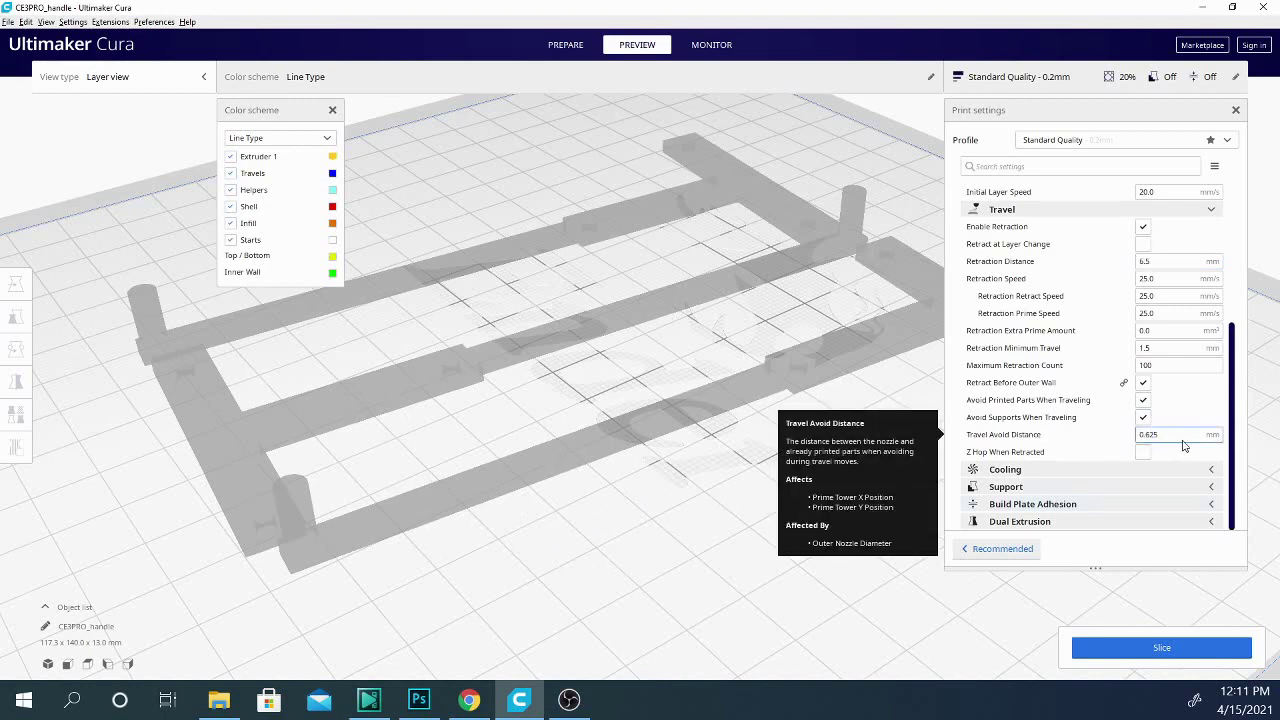
{"action": "left_click", "coordinate": [1160, 434]}
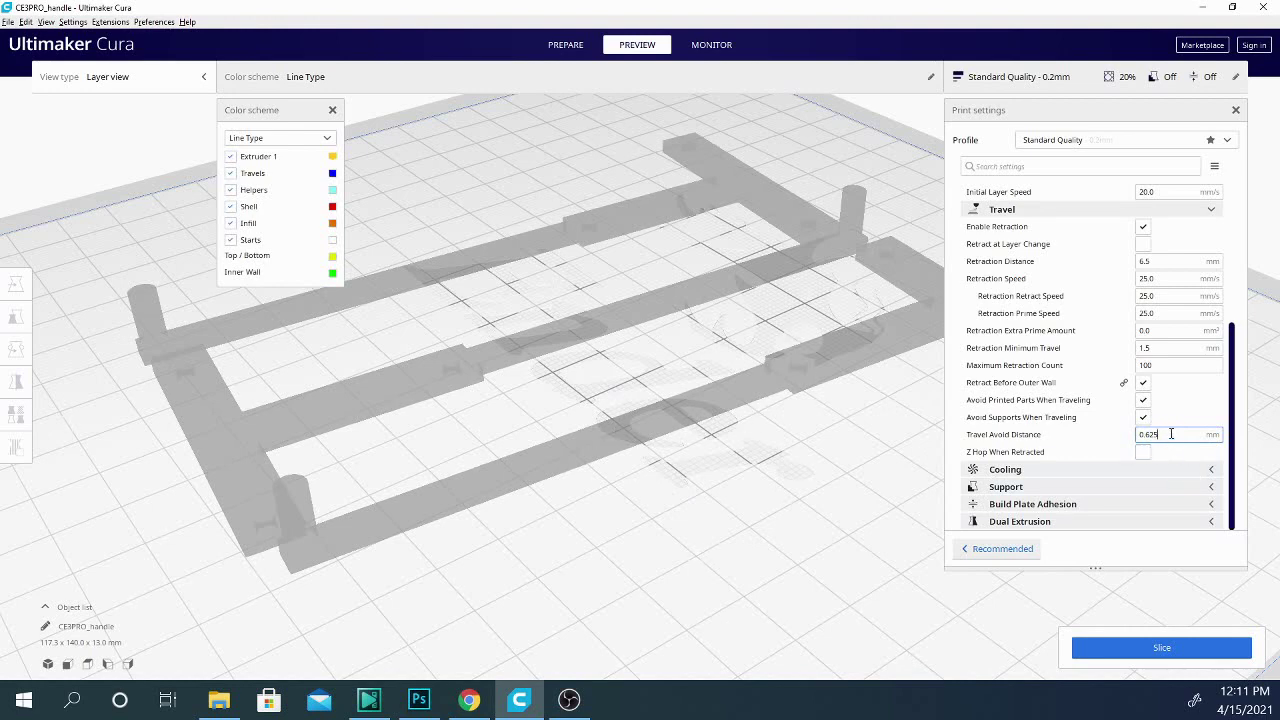
{"action": "mouse_move", "coordinate": [1170, 434]}
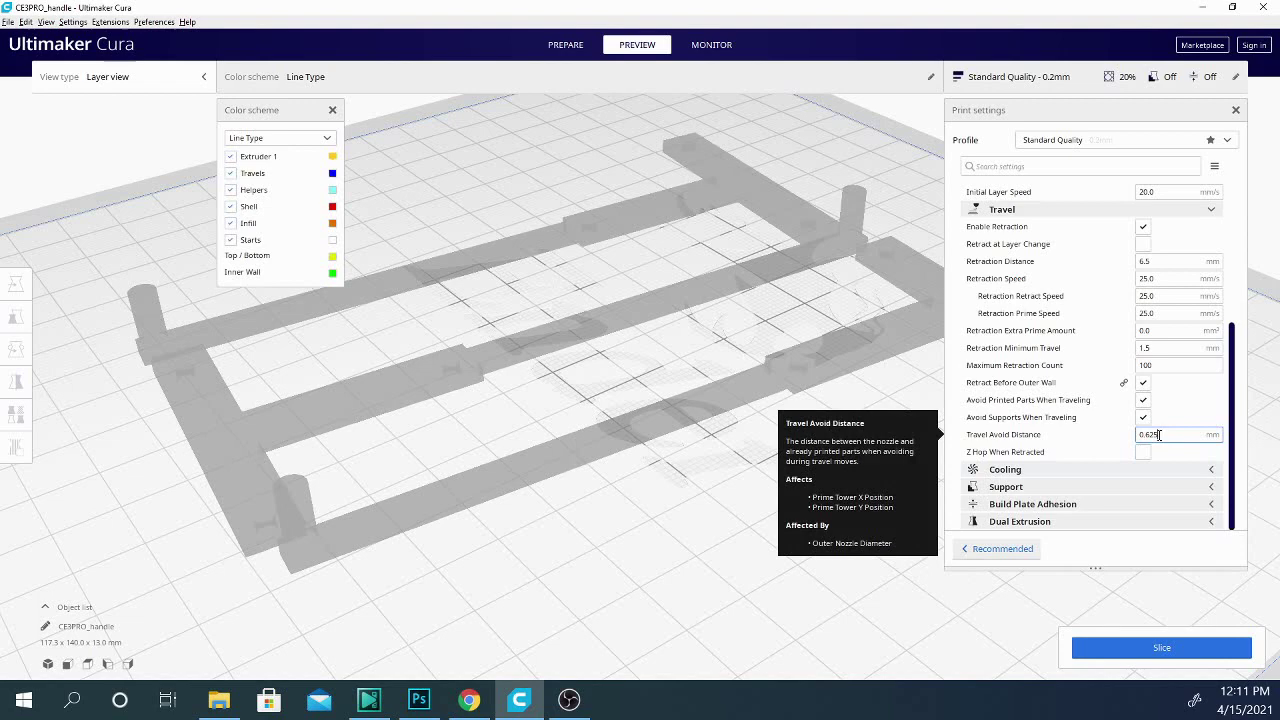
Highlight the 0.625 Travel Avoid Distance value, then orbit closer to the handle from below.
{"action": "left_click_drag", "start_coordinate": [1158, 434], "coordinate": [1122, 434]}
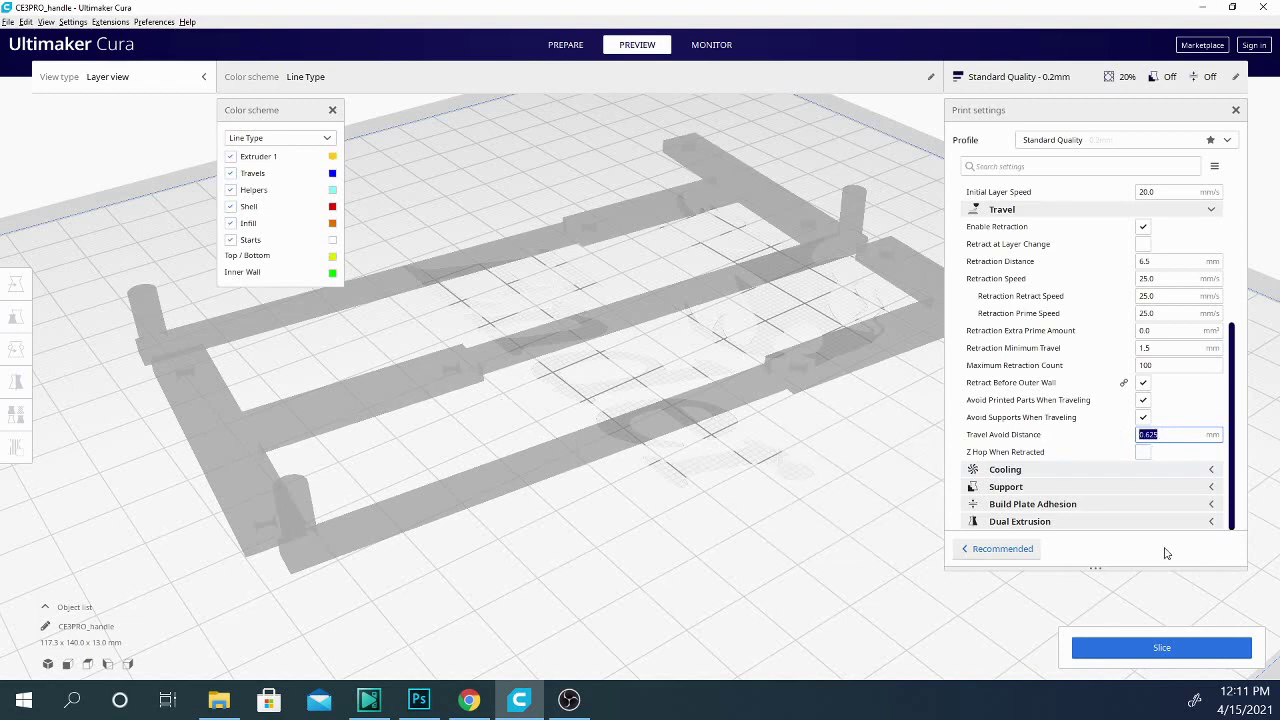
{"action": "left_click_drag", "start_coordinate": [1162, 434], "coordinate": [1105, 435]}
{"action": "right_click_drag", "start_coordinate": [728, 520], "coordinate": [740, 570]}
{"action": "scroll", "coordinate": [588, 565], "scroll_direction": "up", "scroll_amount": 3}
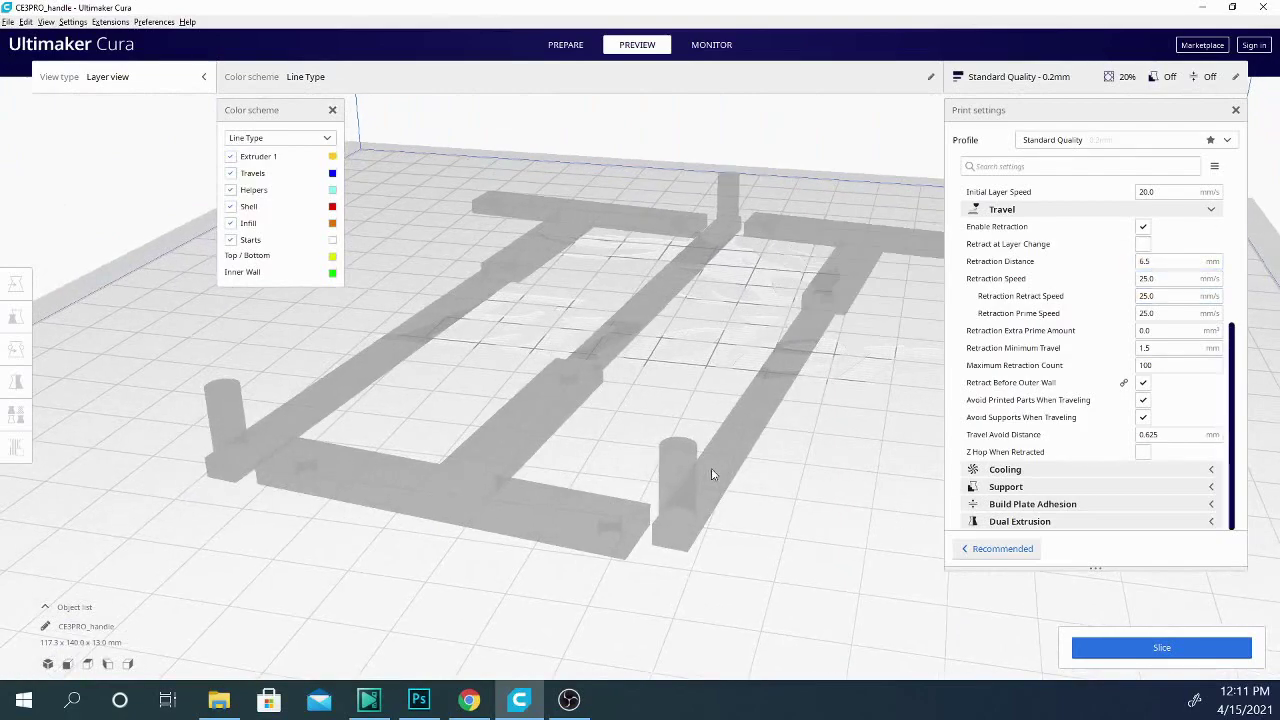
Orbit the handle through top-down and diagonal angles, ending on a low frontal view.
{"action": "right_click_drag", "start_coordinate": [883, 375], "coordinate": [842, 395]}
{"action": "right_click_drag", "start_coordinate": [868, 455], "coordinate": [549, 381]}
{"action": "right_click_drag", "start_coordinate": [702, 475], "coordinate": [757, 477]}
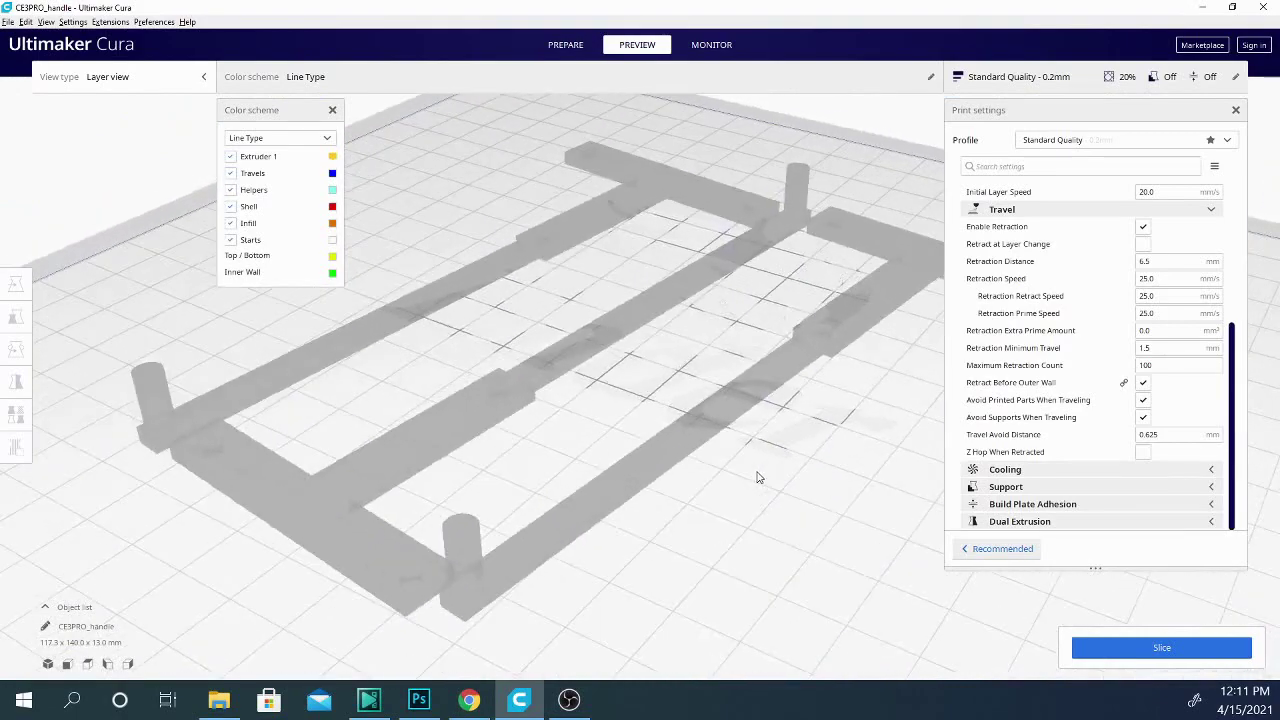
{"action": "right_click_drag", "start_coordinate": [617, 386], "coordinate": [691, 386]}
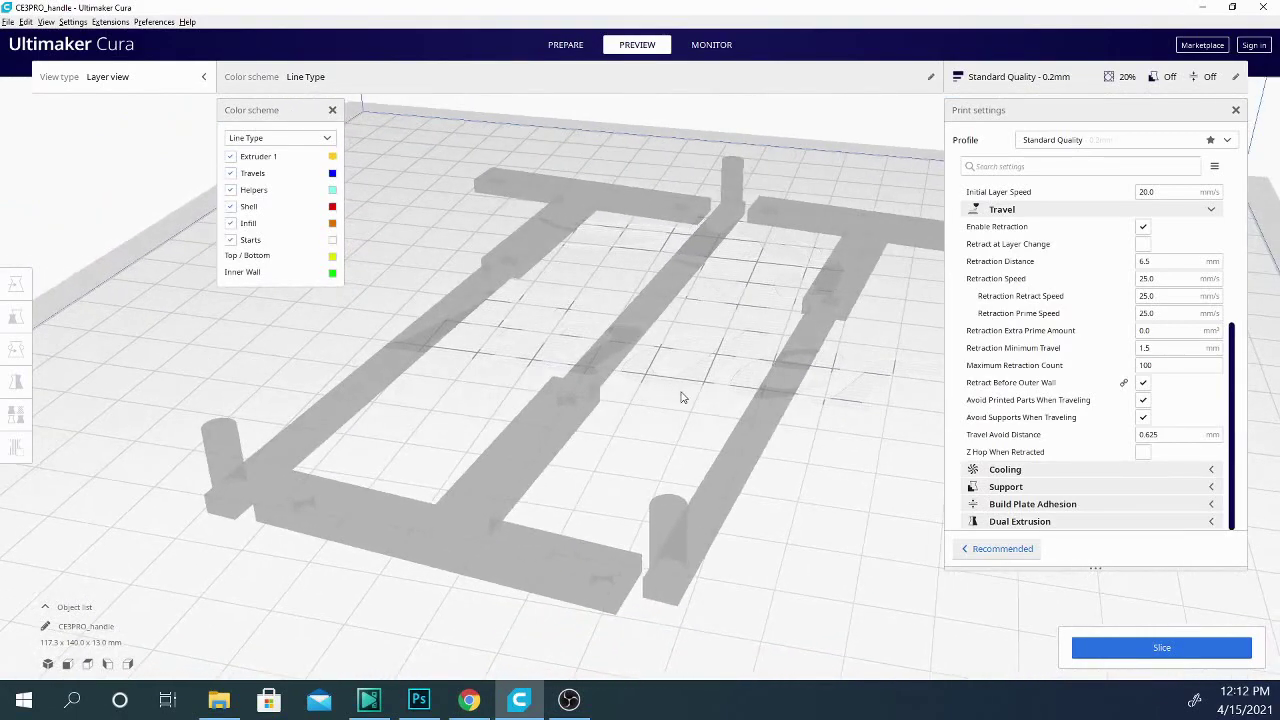
{"action": "right_click_drag", "start_coordinate": [688, 397], "coordinate": [730, 498]}
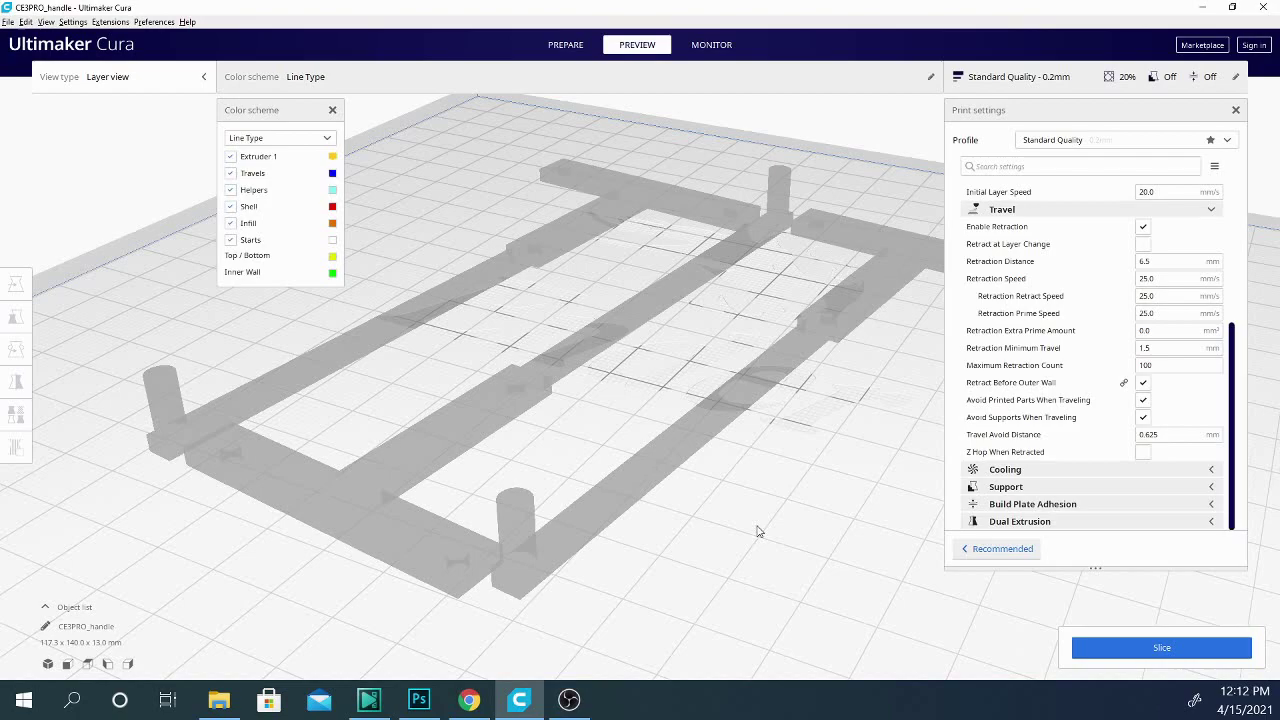
{"action": "right_click_drag", "start_coordinate": [713, 561], "coordinate": [797, 559]}
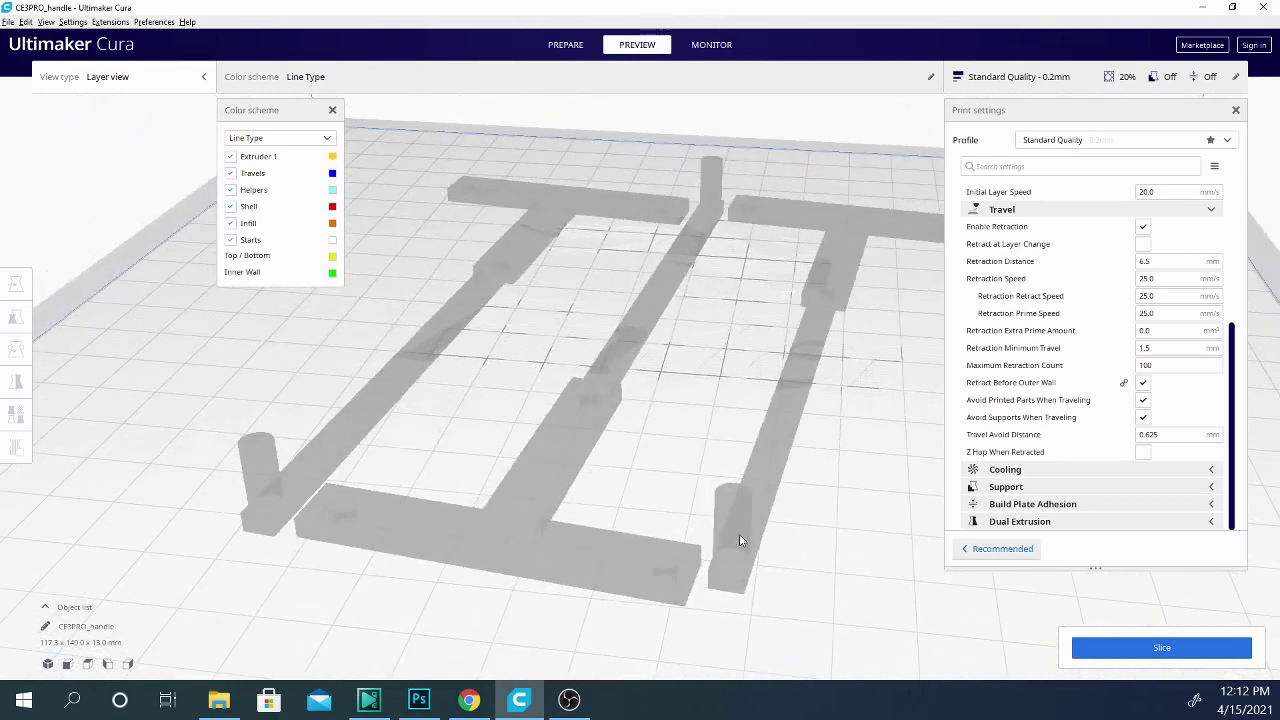